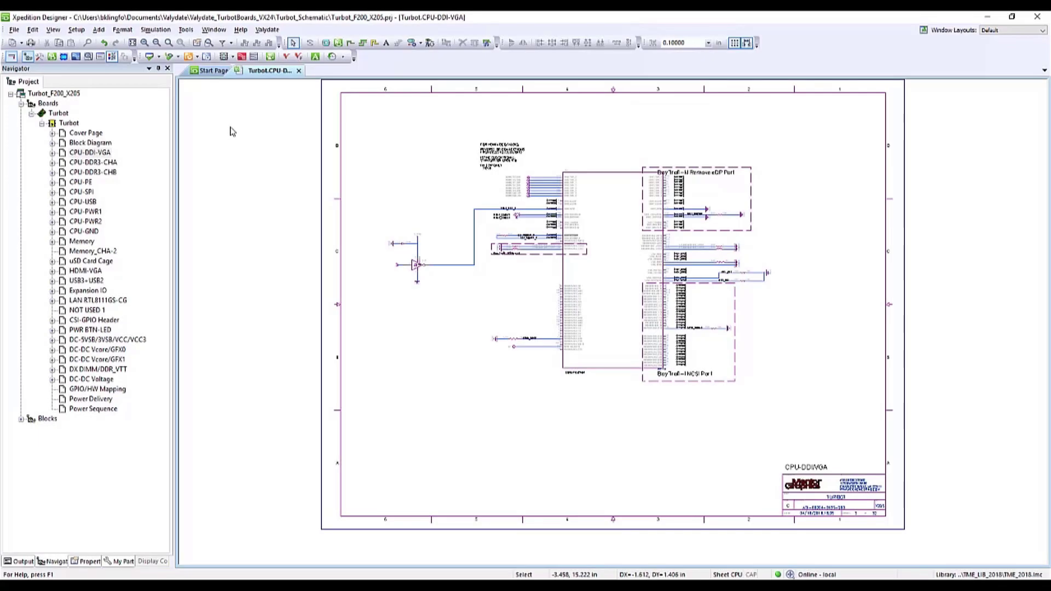
# Review the Valydate project creation properties and save them.
pyautogui.click(267, 30)
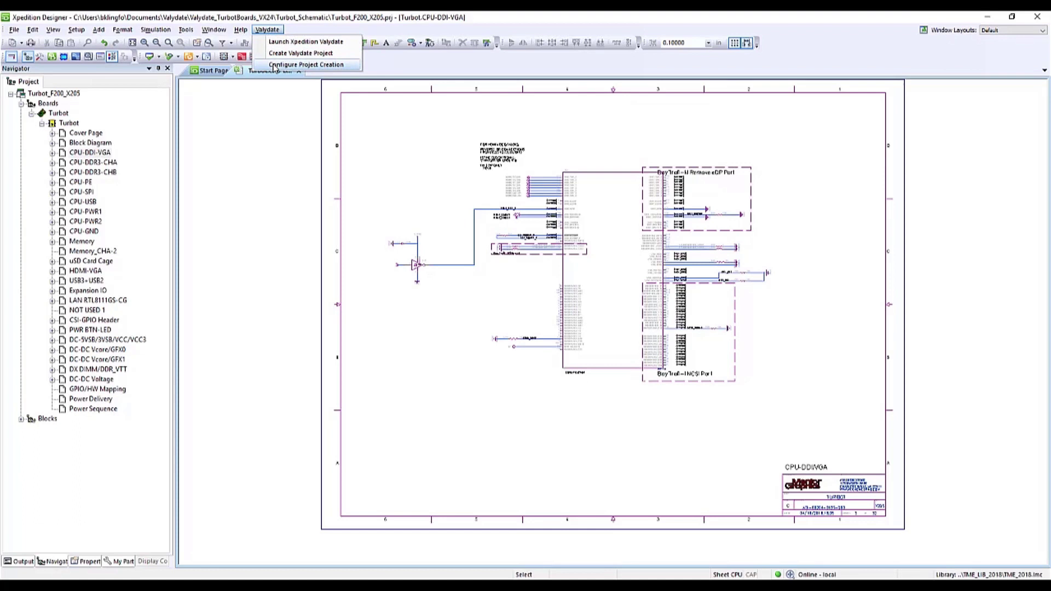
pyautogui.click(275, 65)
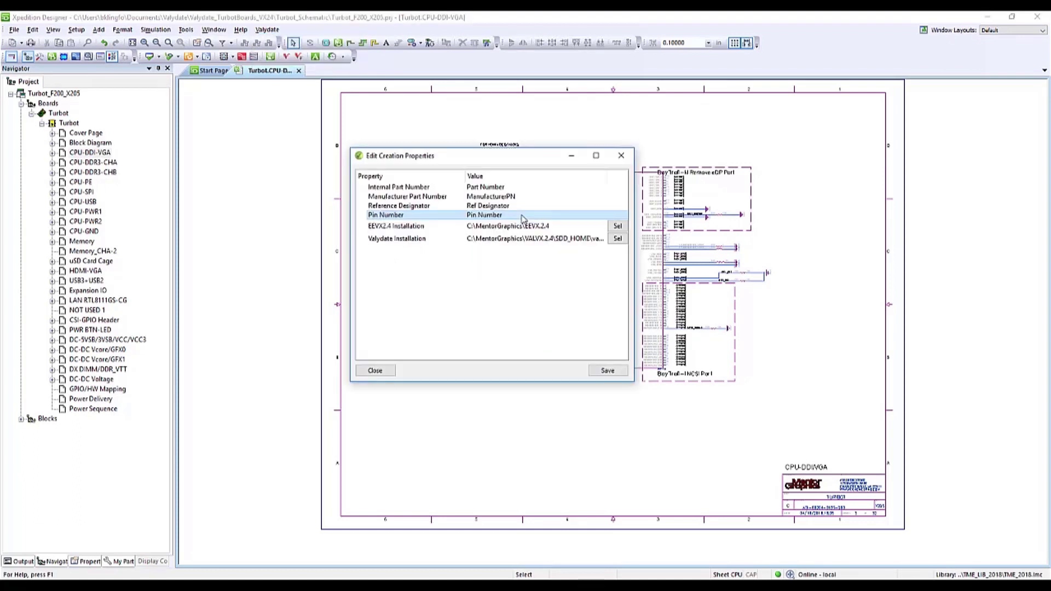
pyautogui.click(606, 371)
pyautogui.click(389, 371)
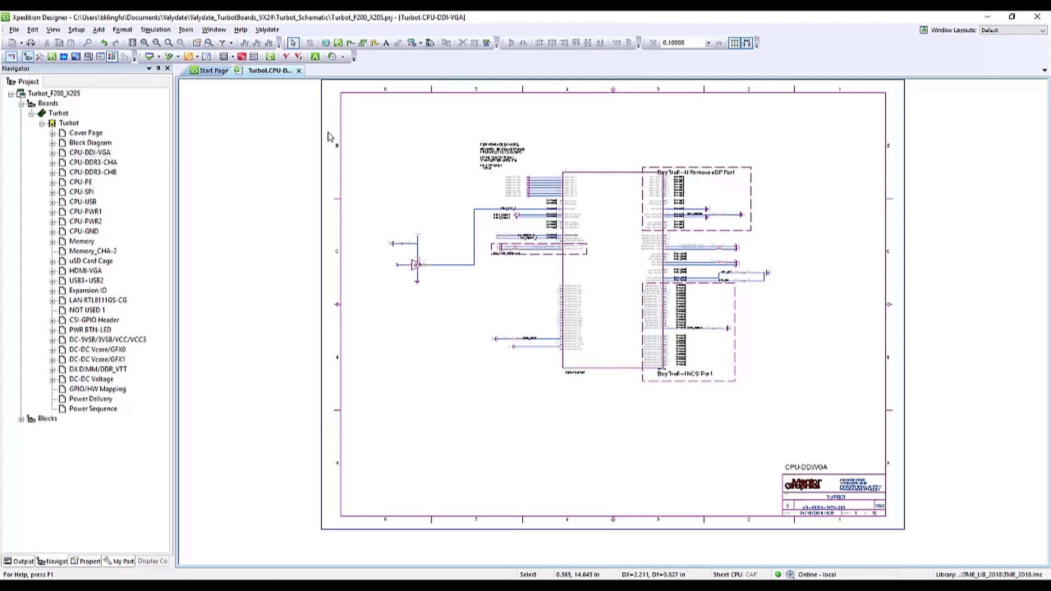
# Create the Valydate project Turbot_F200_X205.vprj in the Turbot_Schematic folder for the Turbot board, launching Valydate after creation.
pyautogui.click(267, 30)
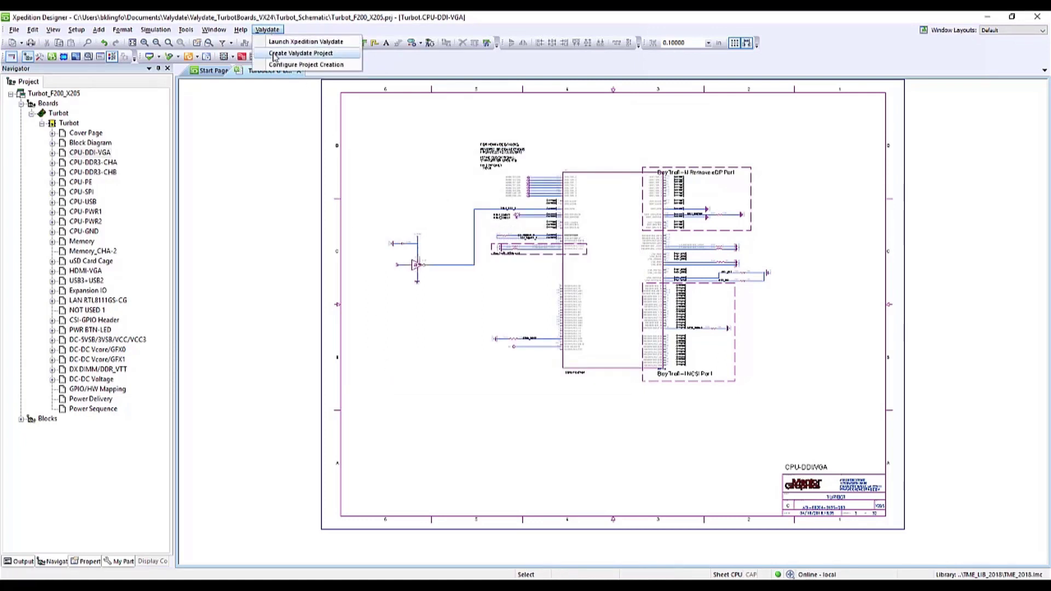
pyautogui.click(275, 55)
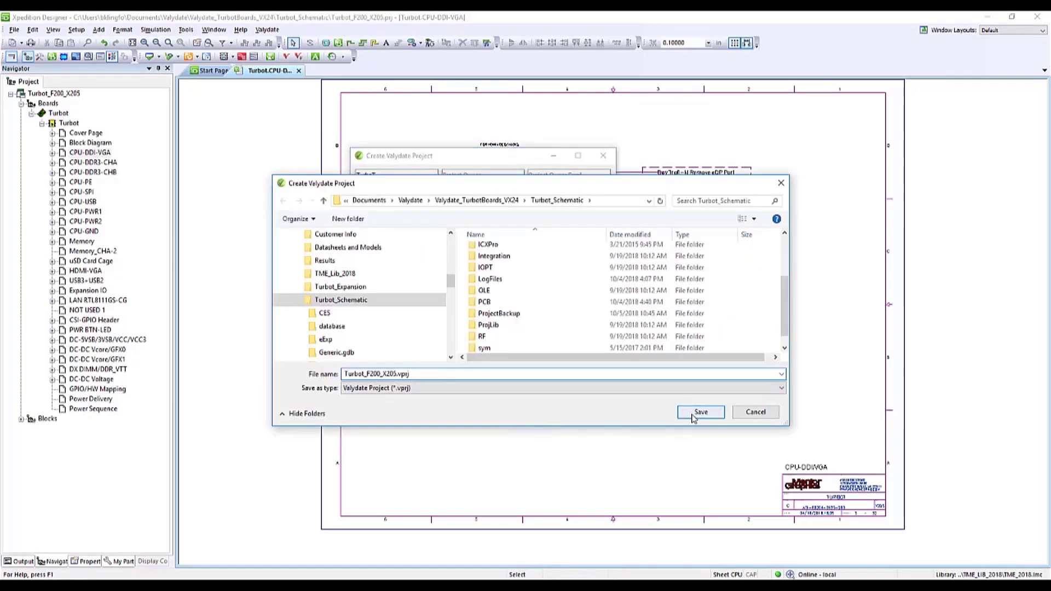
pyautogui.click(693, 417)
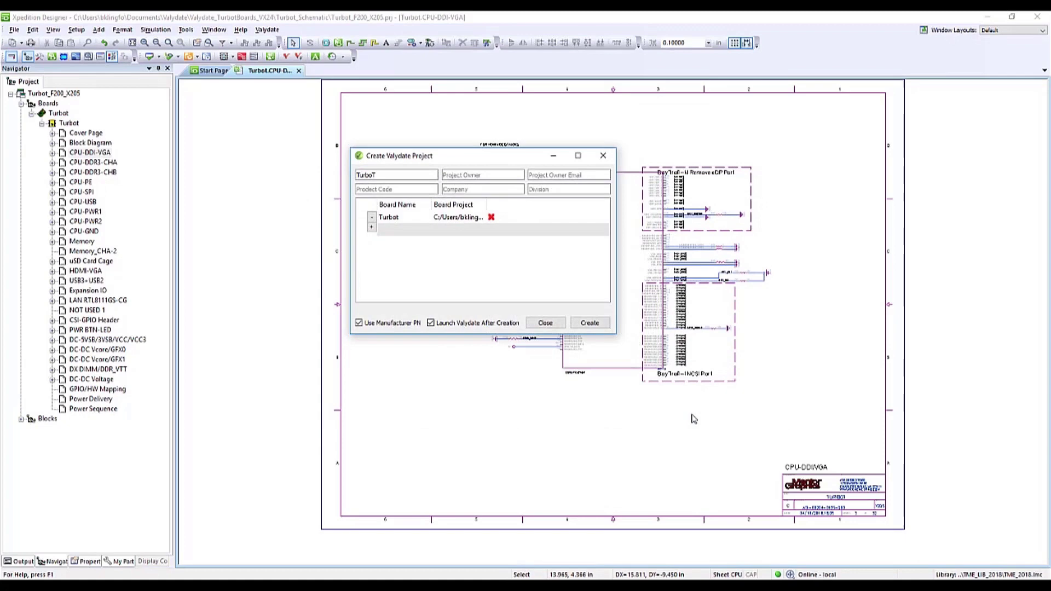
pyautogui.click(589, 323)
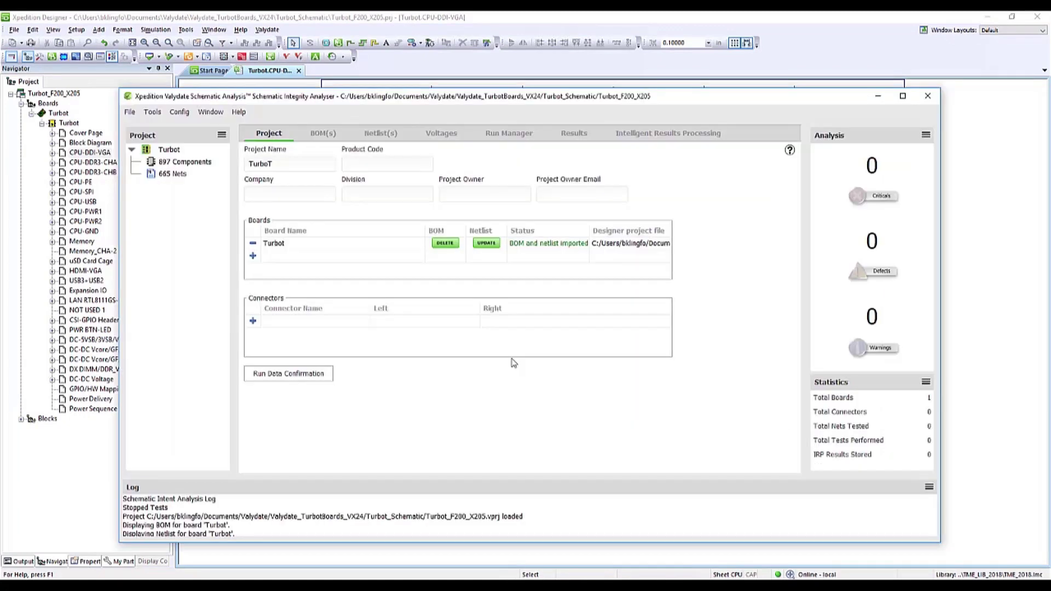
# Add a second board to the project and import its BOM from Expansion.xlsx.
pyautogui.click(253, 256)
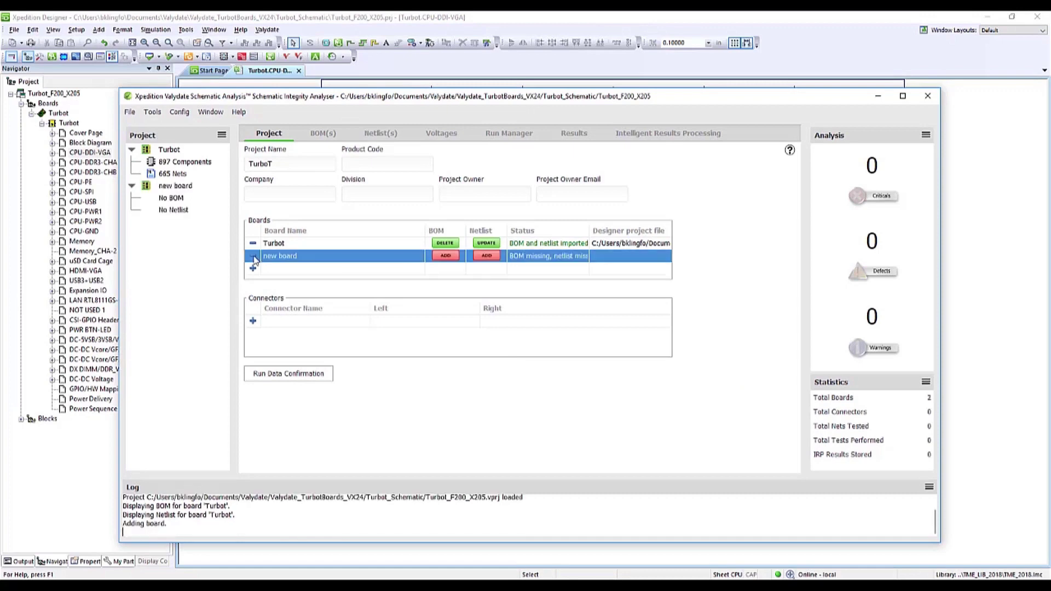
pyautogui.click(443, 256)
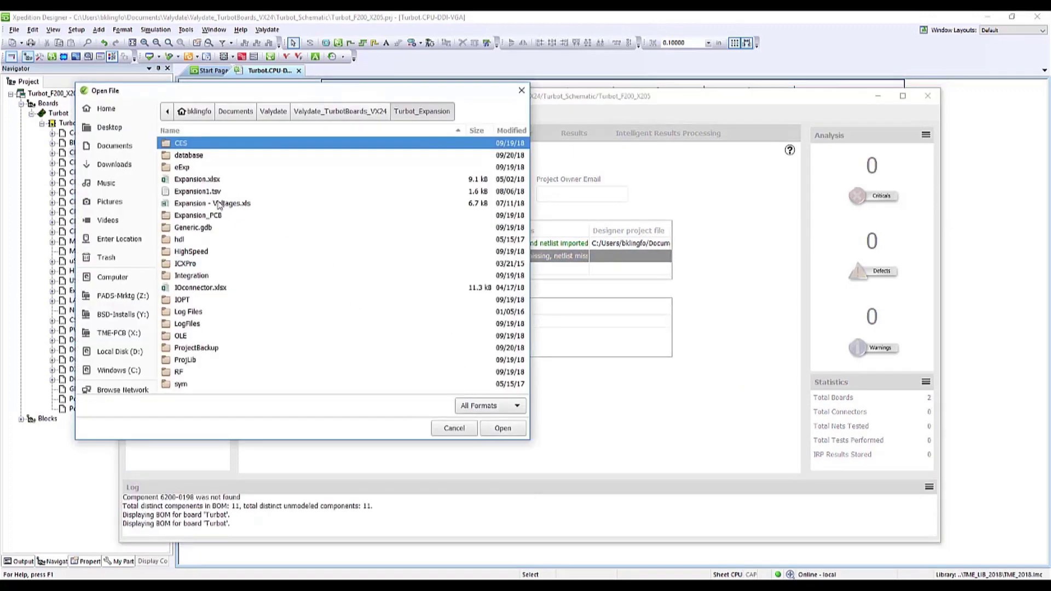
pyautogui.click(216, 180)
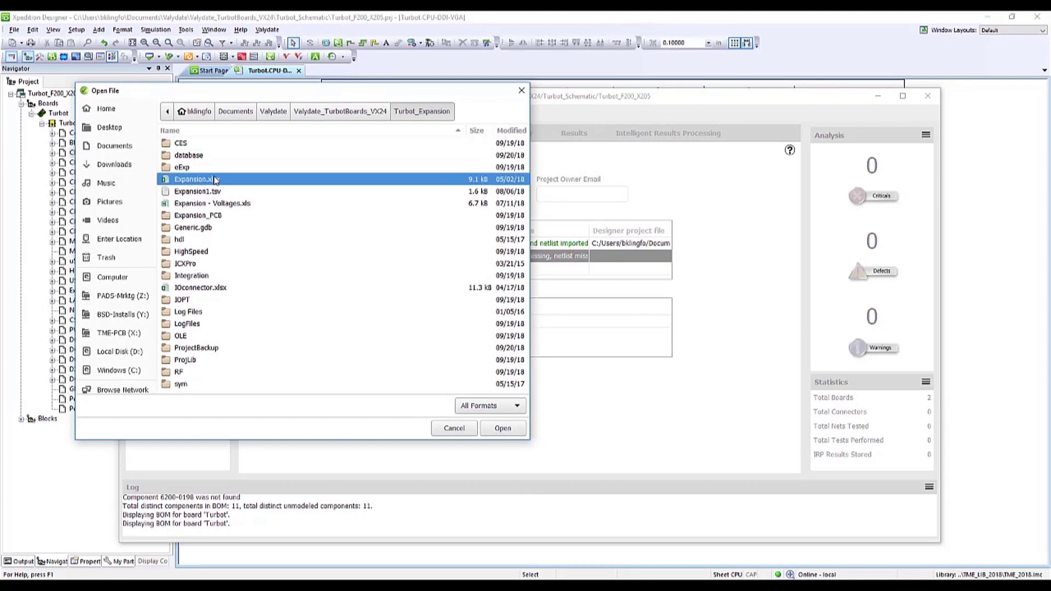
pyautogui.click(503, 428)
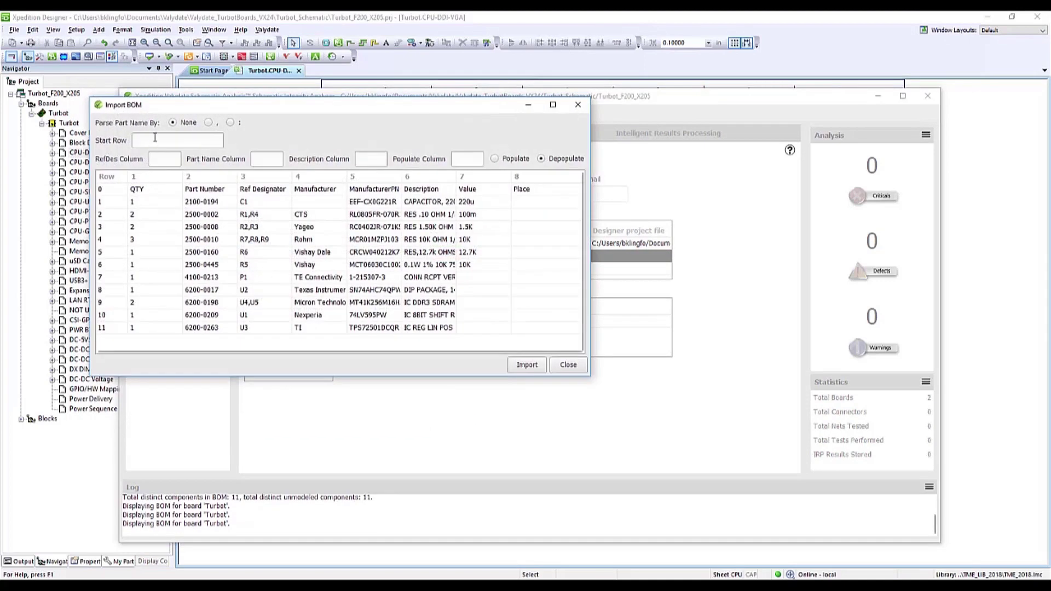
pyautogui.click(530, 365)
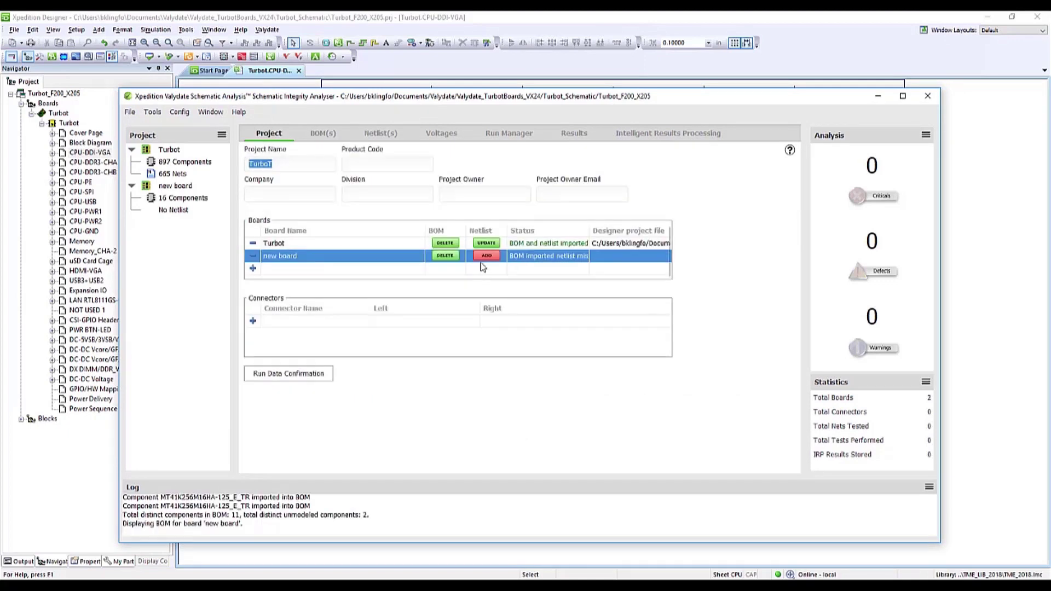
# Import the netlist Expansion.kyn from the Turbot_Expansion folder for the newly added board.
pyautogui.click(483, 257)
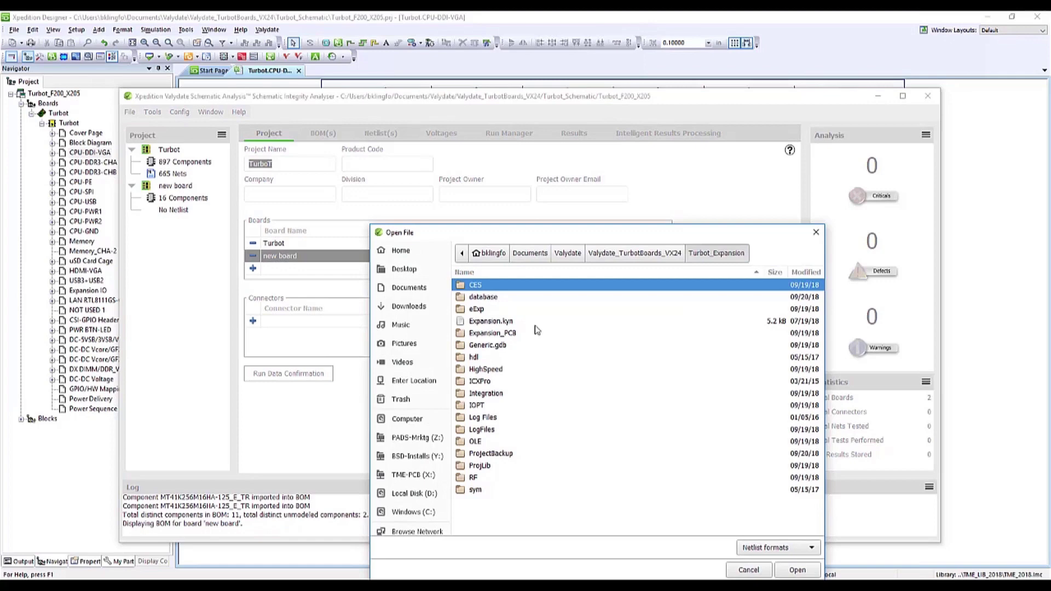
pyautogui.click(509, 323)
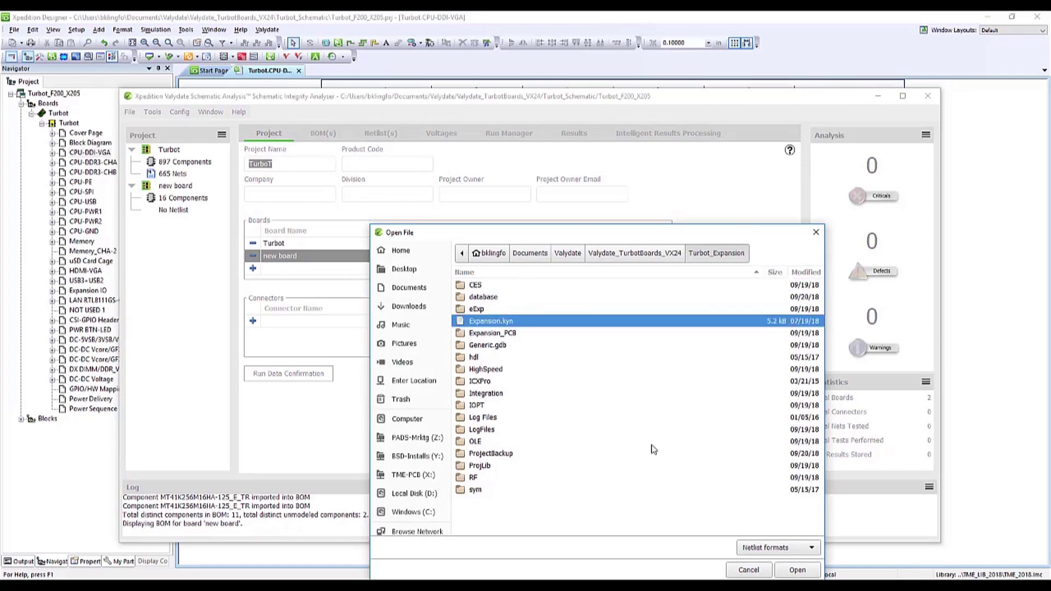
pyautogui.click(796, 570)
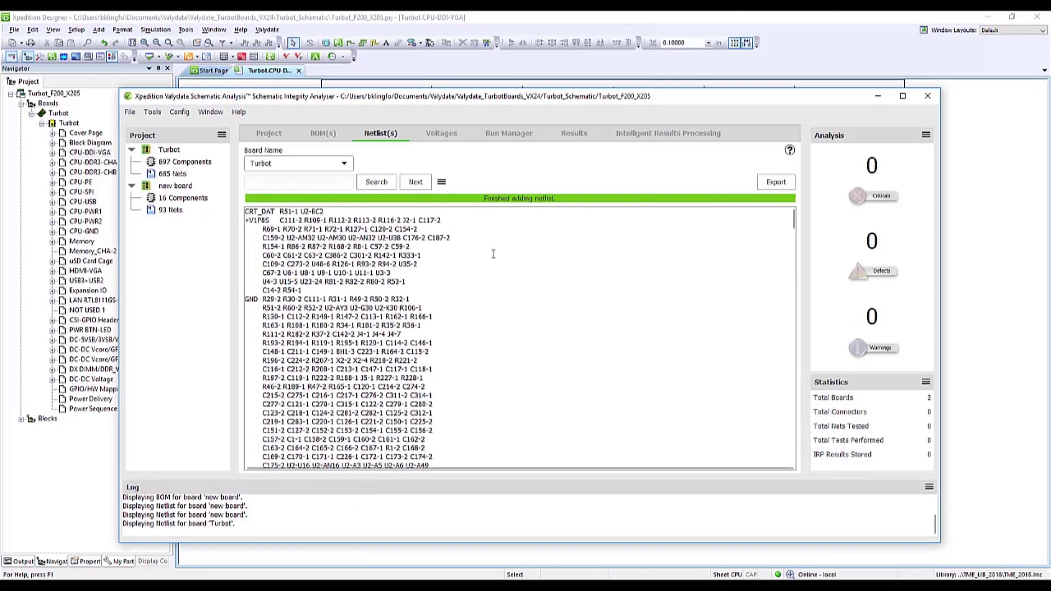
# Add a connector between the Turbot board and the new board by importing Turbot_to_Expansion_connector.xls from the Valydate_TurbotBoards_VX24 folder.
pyautogui.click(272, 134)
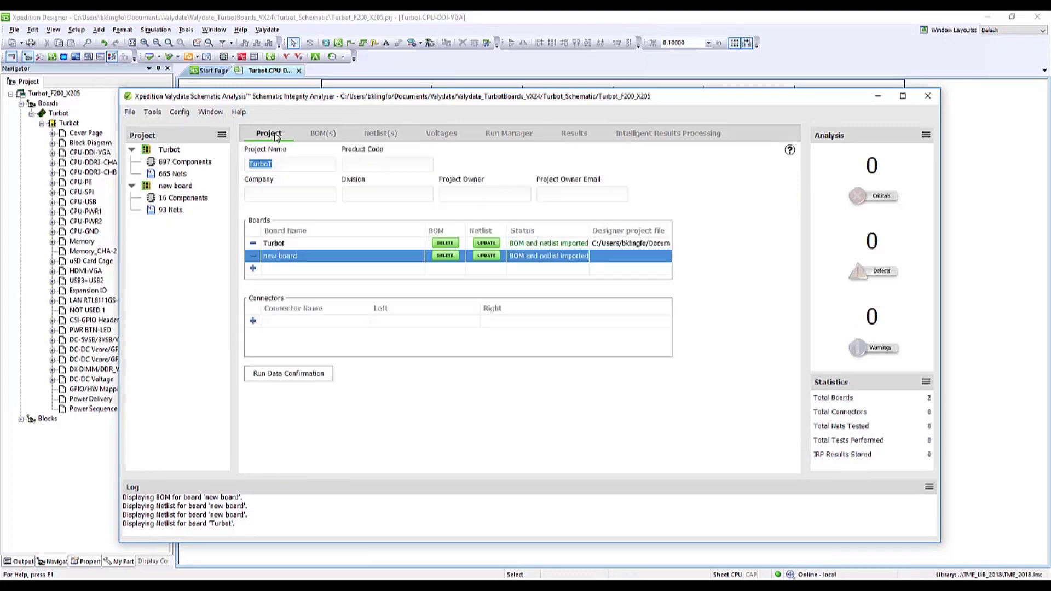
pyautogui.click(253, 323)
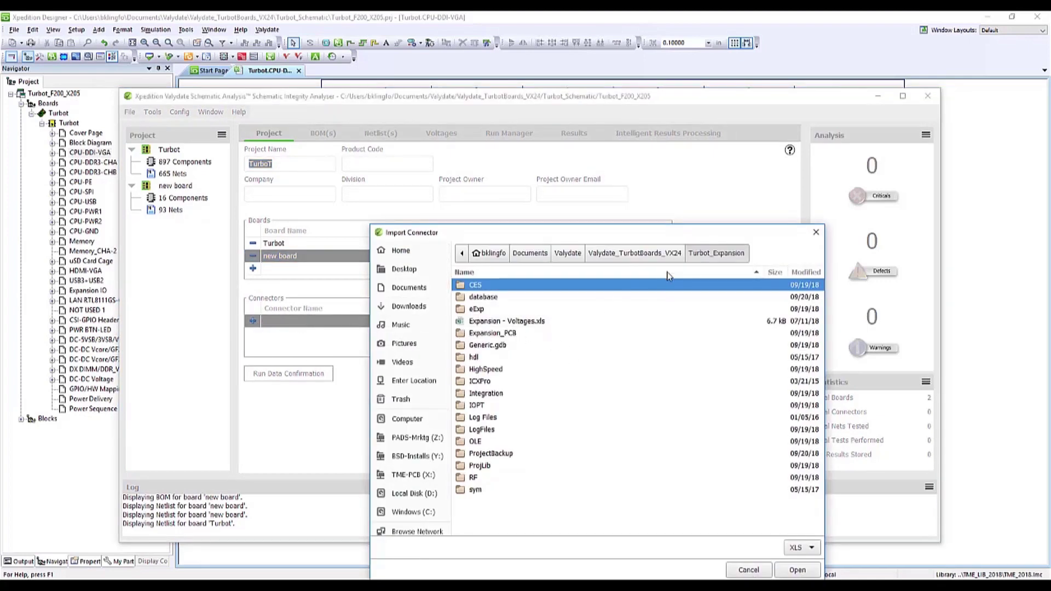
pyautogui.click(661, 254)
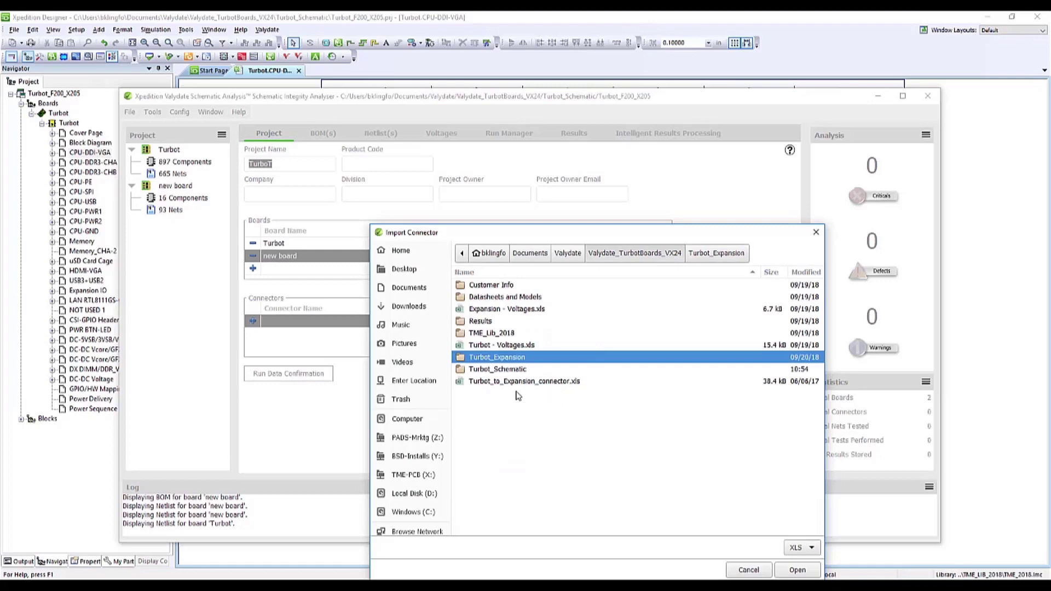
pyautogui.click(521, 382)
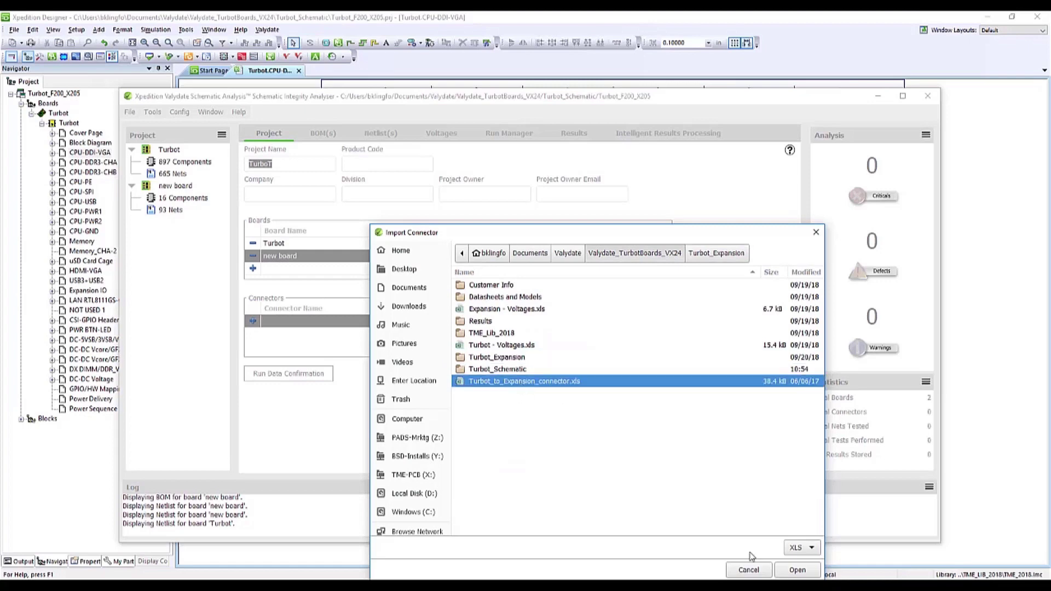
pyautogui.click(796, 572)
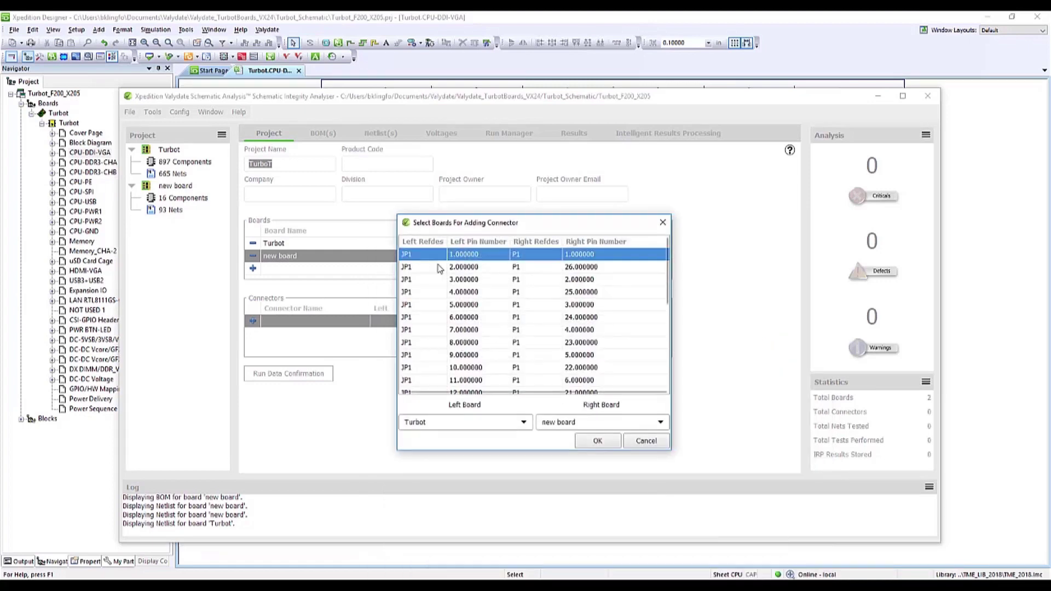
pyautogui.click(598, 440)
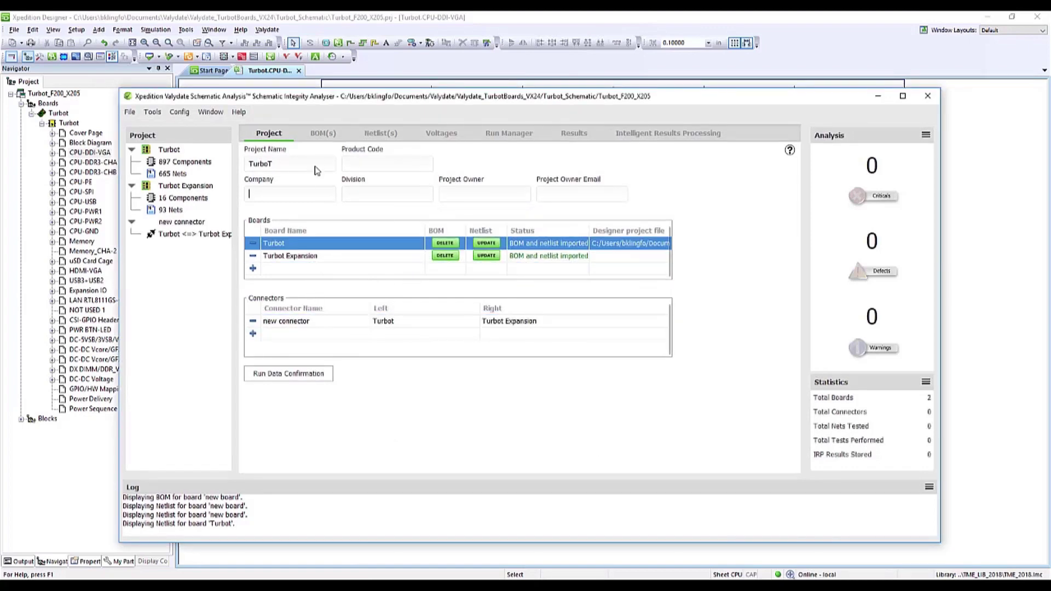
# Examine the imported BOMs of the Turbot and Turbot Expansion boards, and open the netlist view.
pyautogui.click(320, 137)
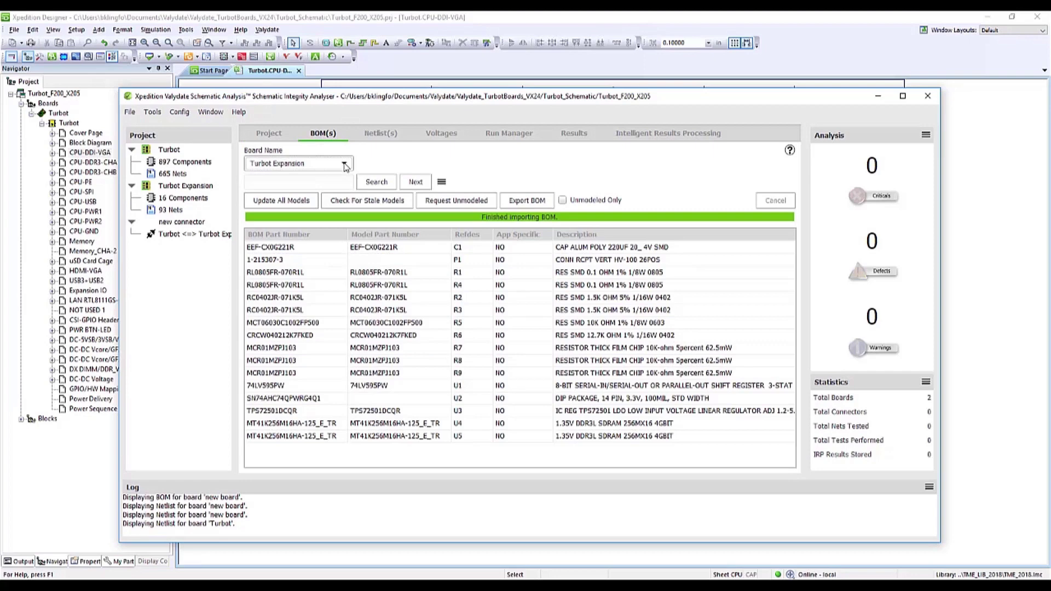
pyautogui.click(344, 164)
pyautogui.click(344, 163)
pyautogui.click(344, 163)
pyautogui.click(335, 147)
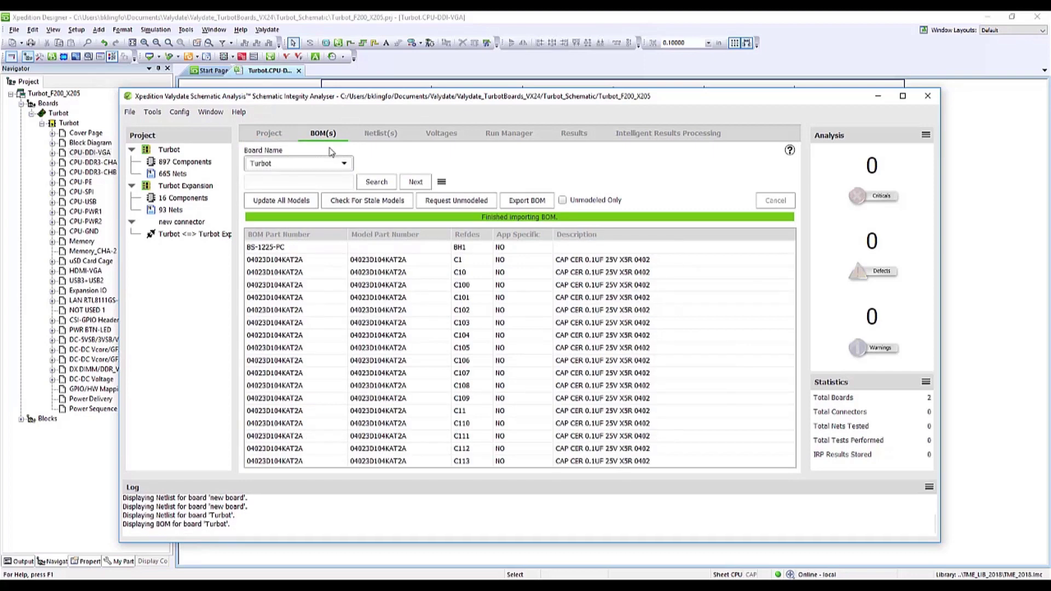
pyautogui.click(339, 163)
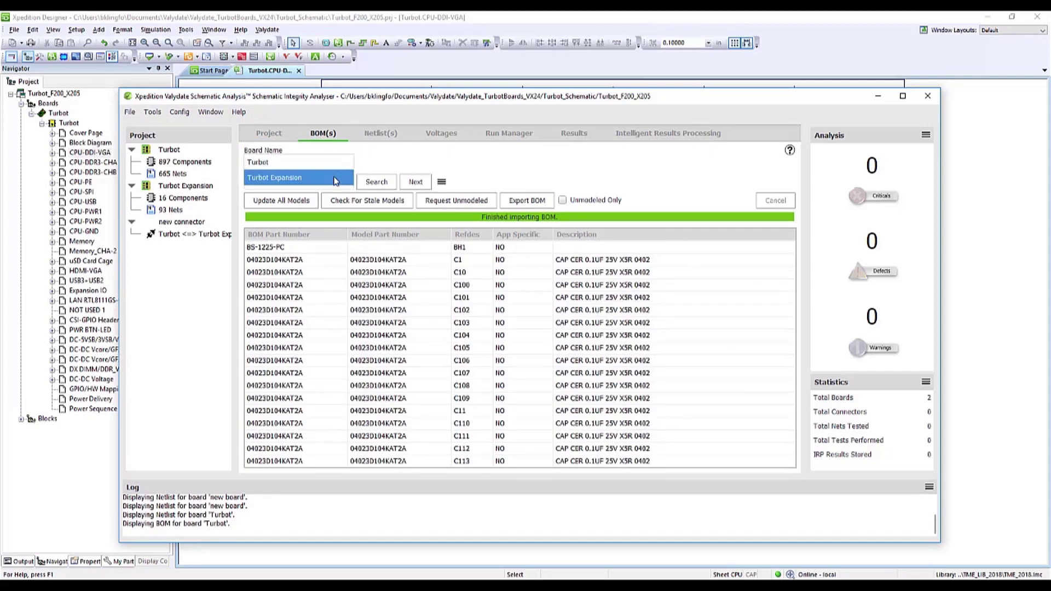
pyautogui.click(336, 179)
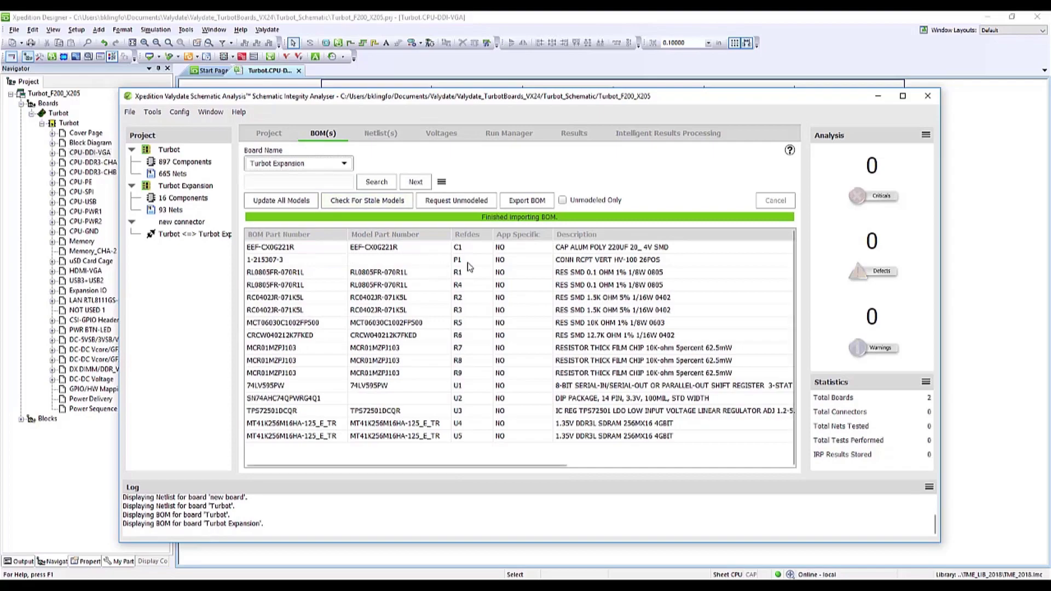
pyautogui.click(389, 136)
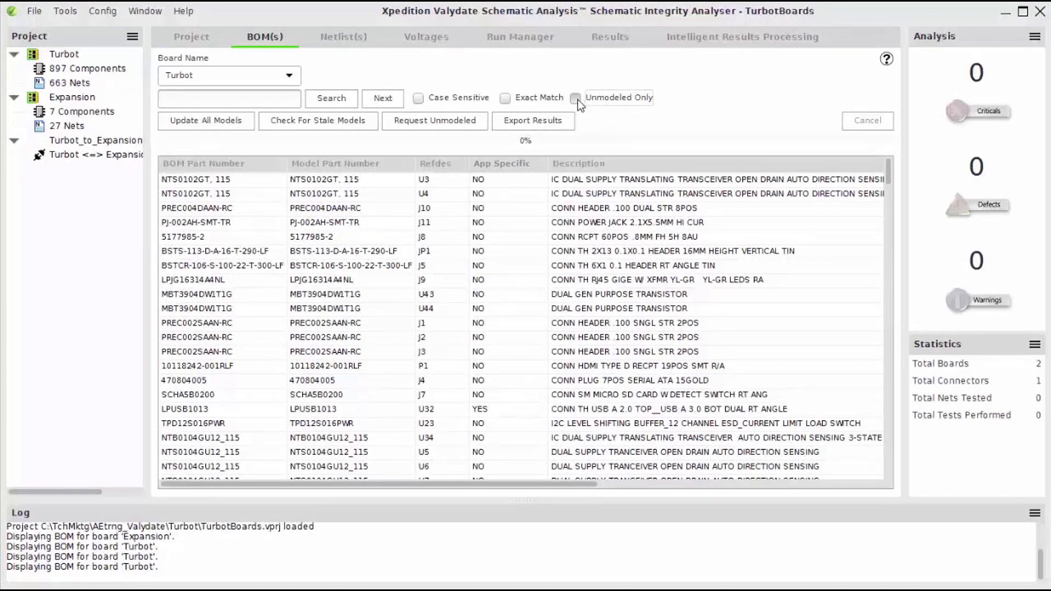
# Filter the Turbot BOM to unmodeled parts and assign 7M-25.000MAAJ-T the matching model found in Valydate's database.
pyautogui.click(577, 100)
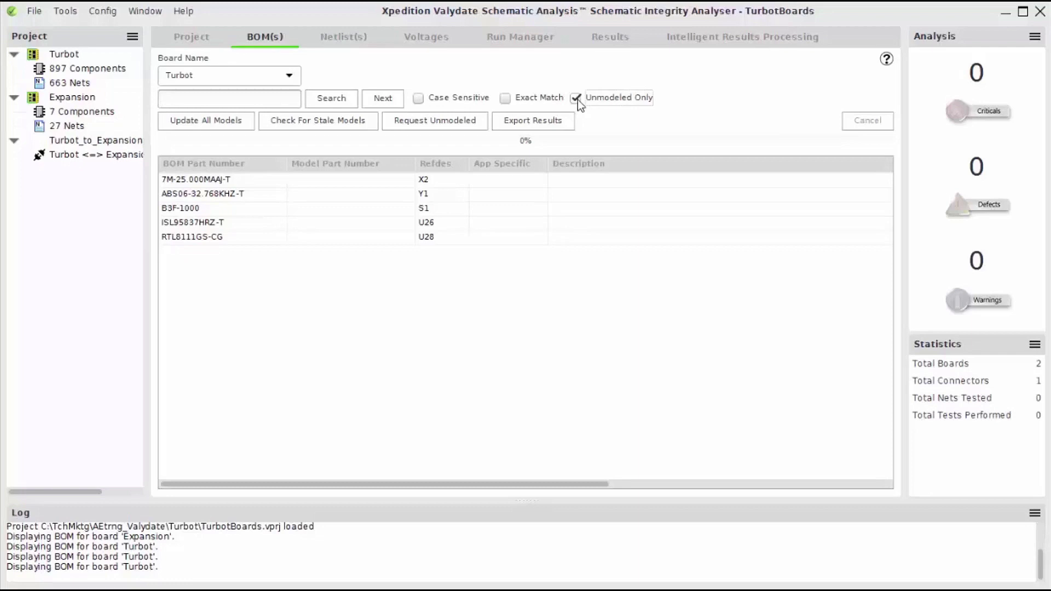
pyautogui.click(265, 183)
pyautogui.rightClick(265, 183)
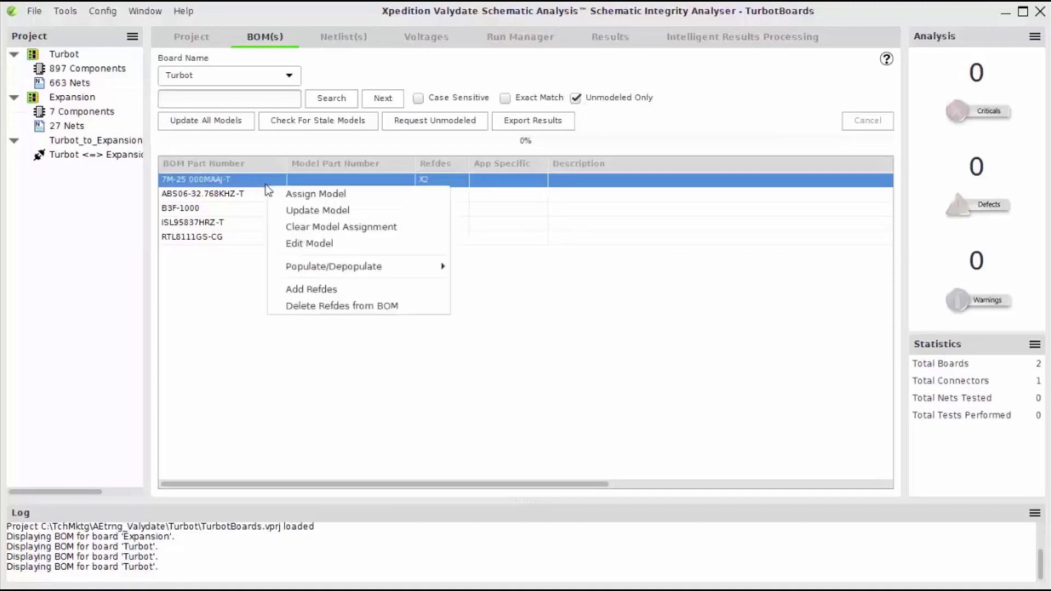
pyautogui.click(286, 195)
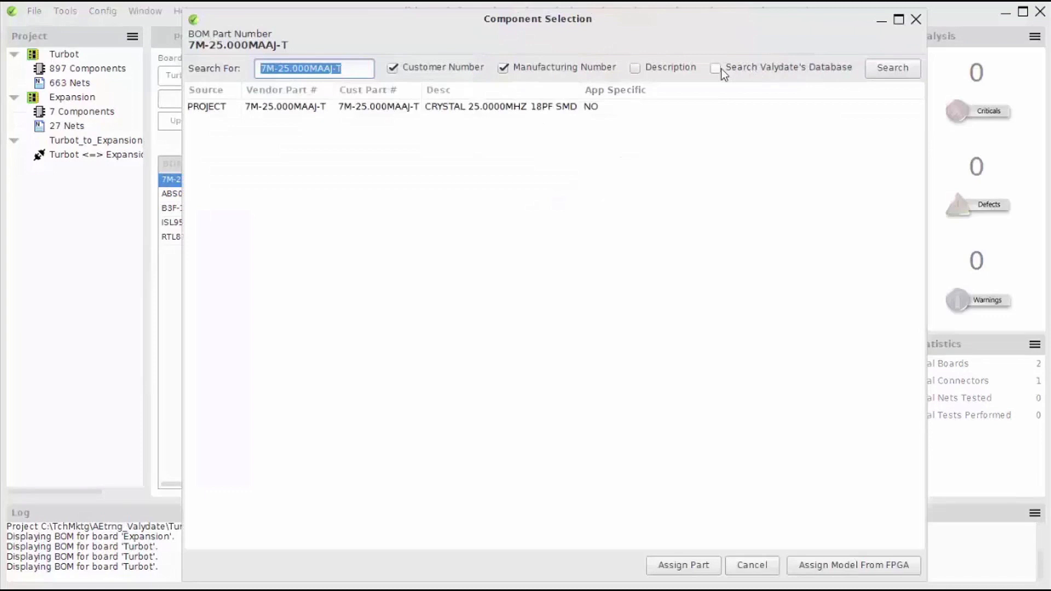
pyautogui.click(893, 68)
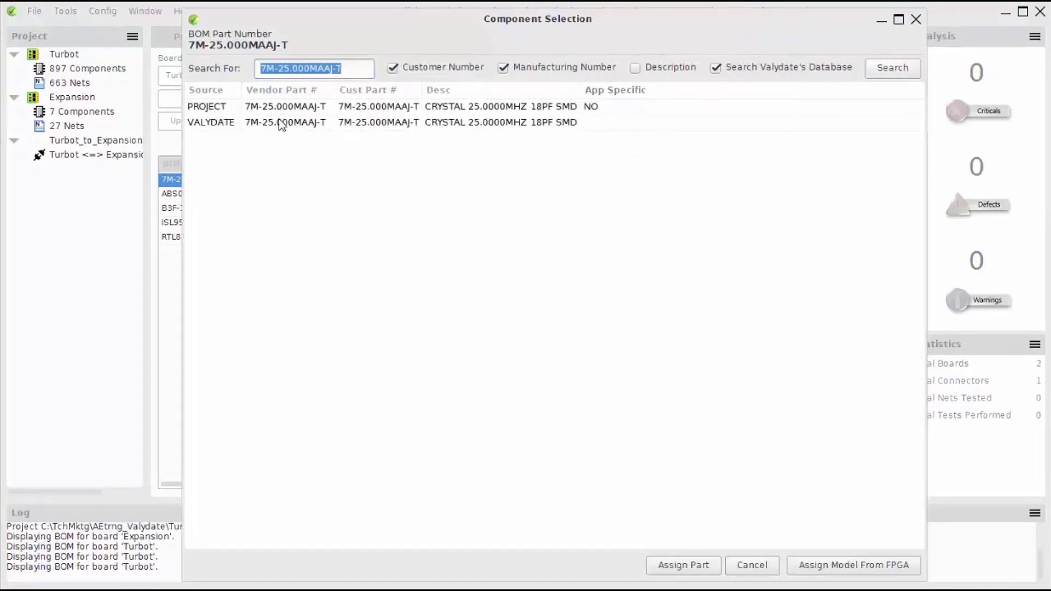
pyautogui.click(201, 124)
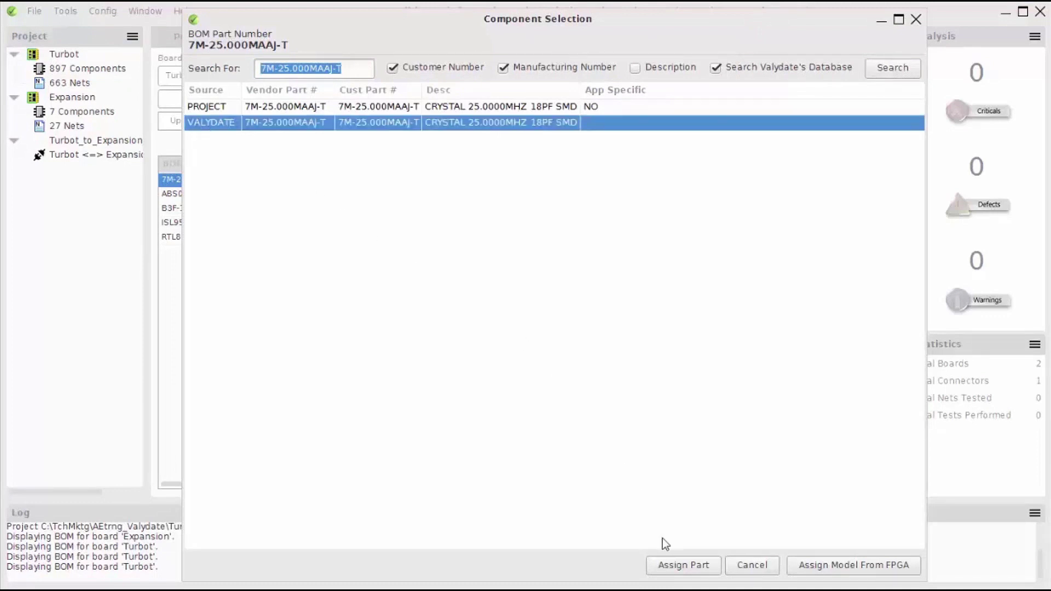
pyautogui.click(681, 569)
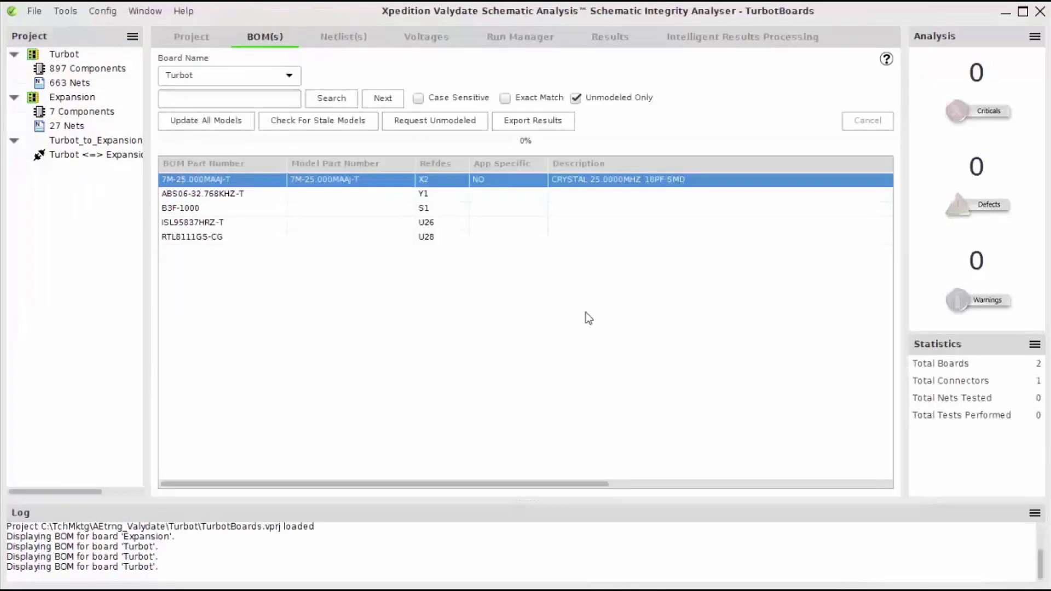
# Show all parts in the Turbot BOM, open the PJ-002AH-SMT-TR model for editing, go through its pin entries, and update the component.
pyautogui.click(575, 97)
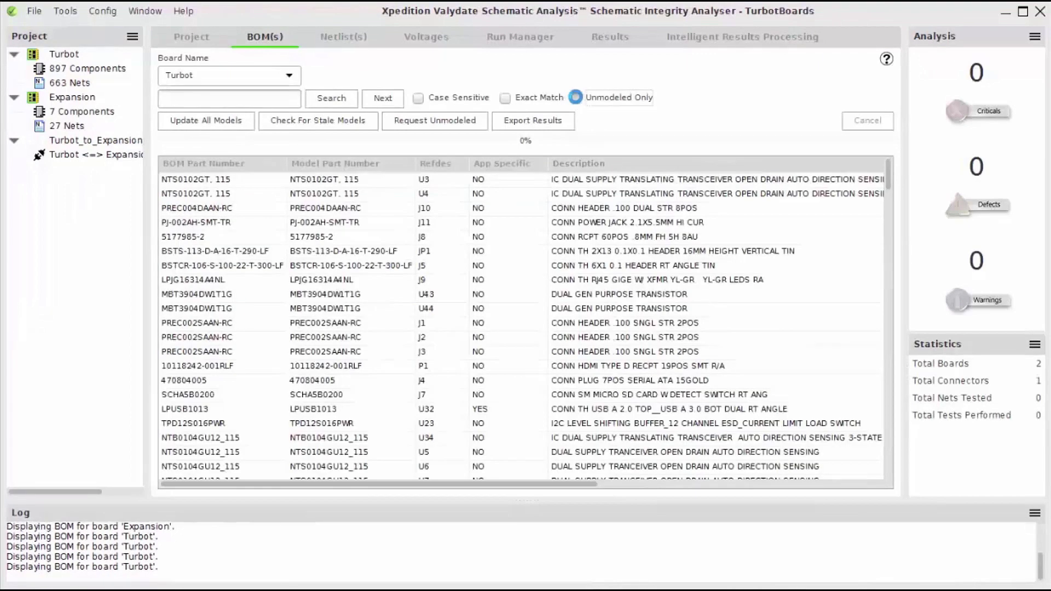
pyautogui.click(259, 225)
pyautogui.rightClick(259, 225)
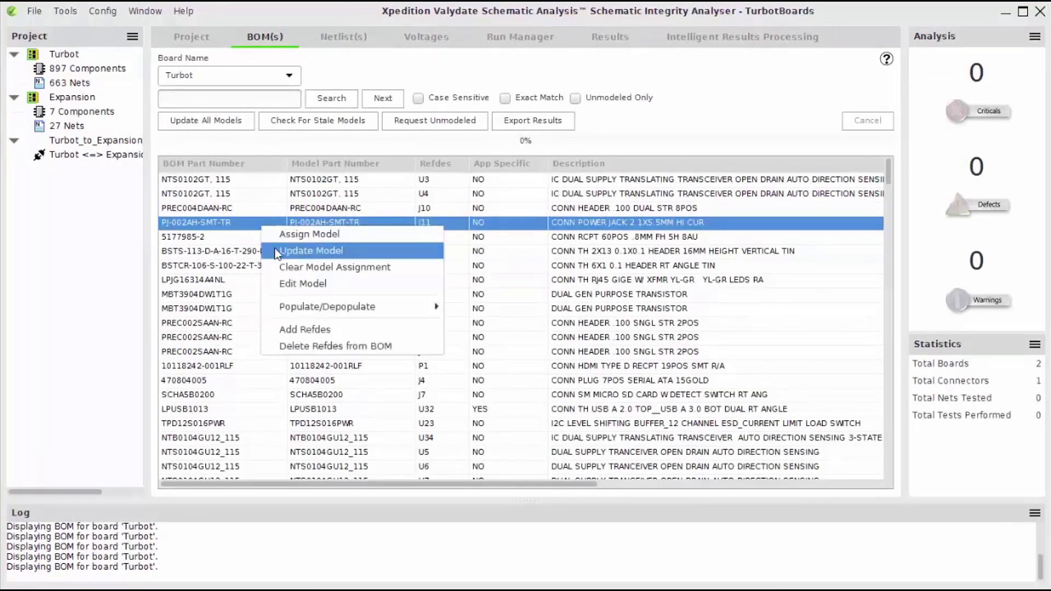
pyautogui.click(331, 283)
pyautogui.doubleClick(438, 250)
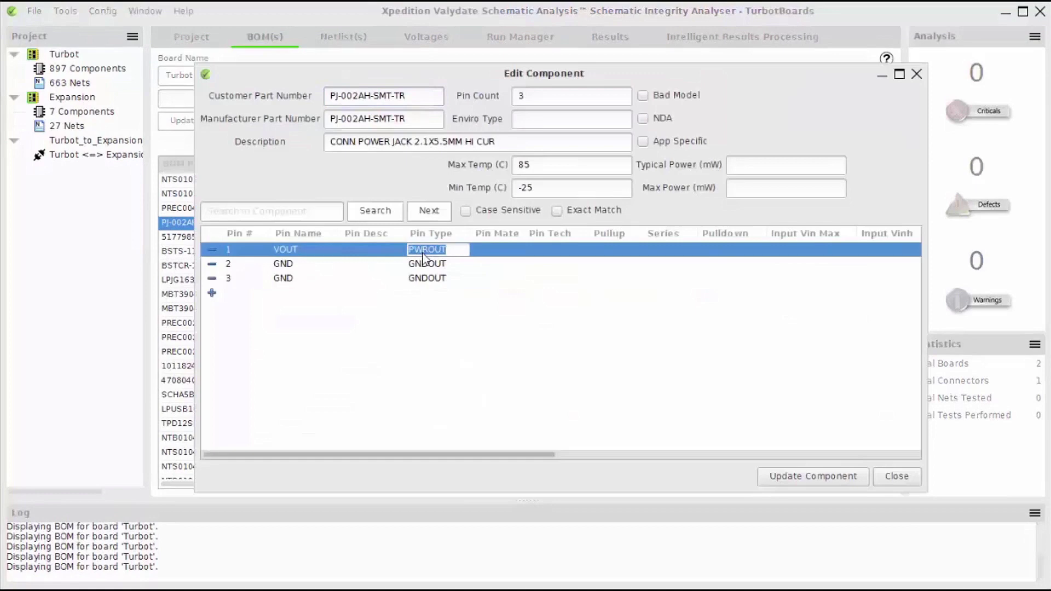
pyautogui.doubleClick(298, 267)
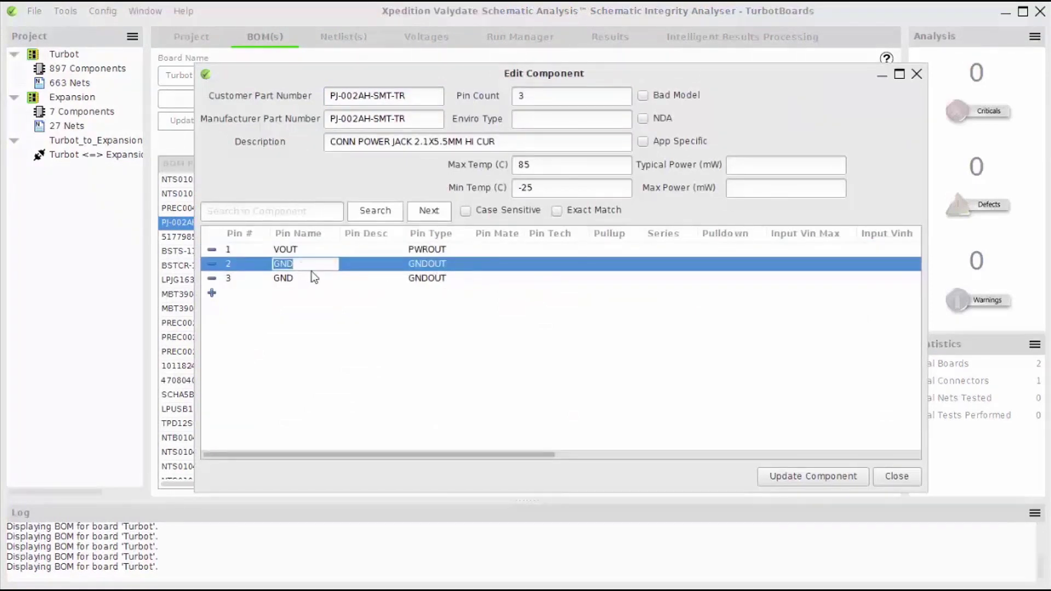
pyautogui.doubleClick(244, 278)
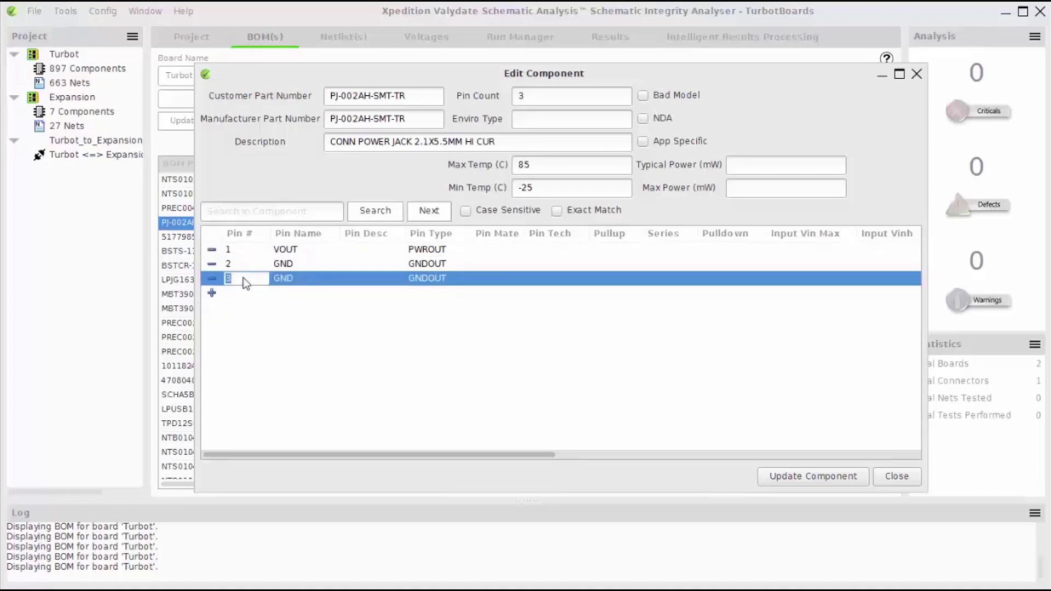
pyautogui.write('4')
pyautogui.click(835, 474)
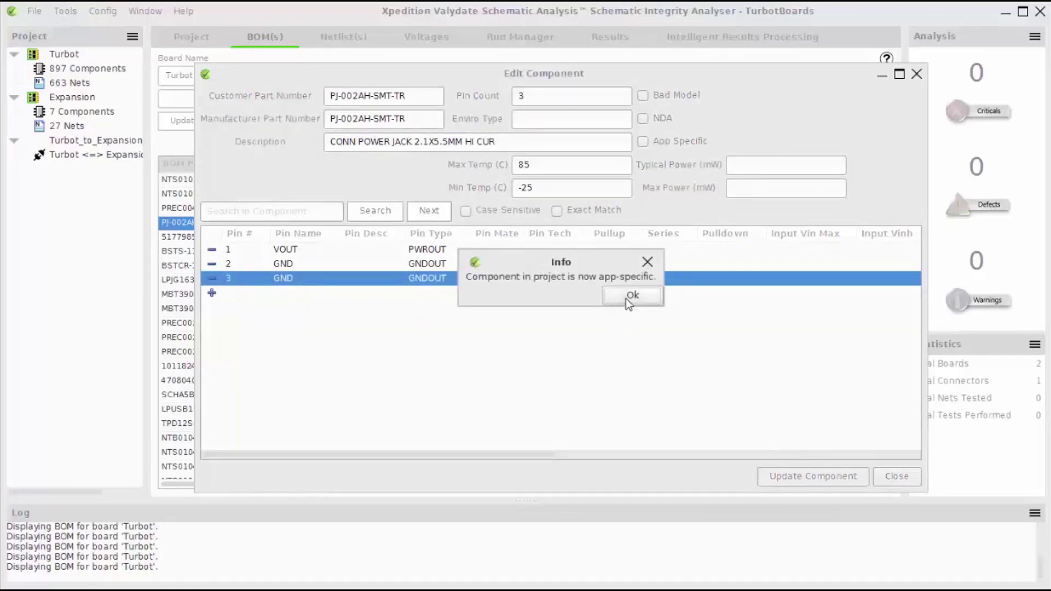
pyautogui.click(630, 296)
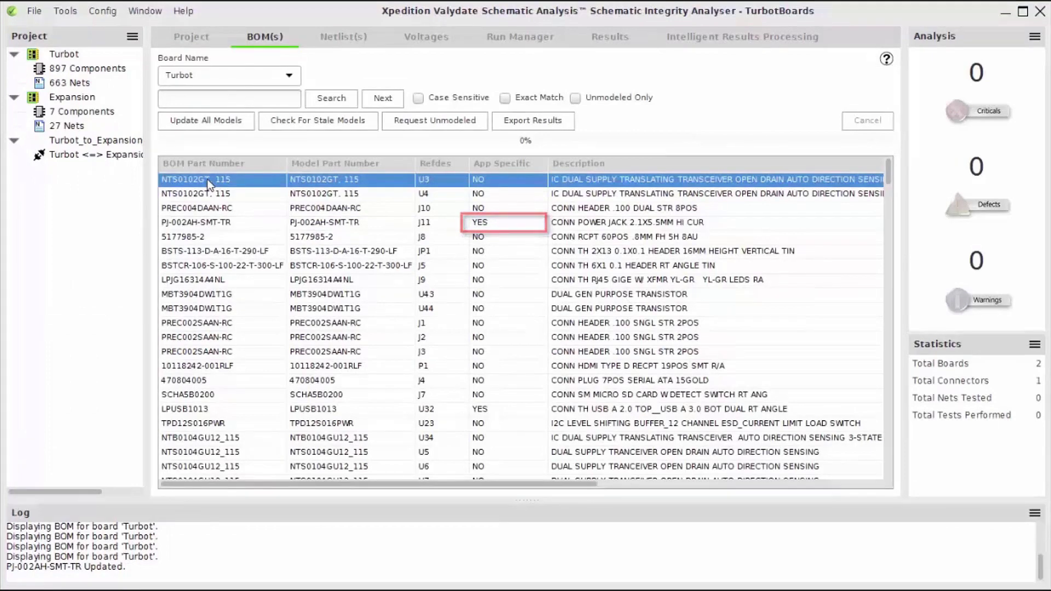
# Check the Turbot BOM for stale models and examine the Model Status of the parts.
pyautogui.click(338, 124)
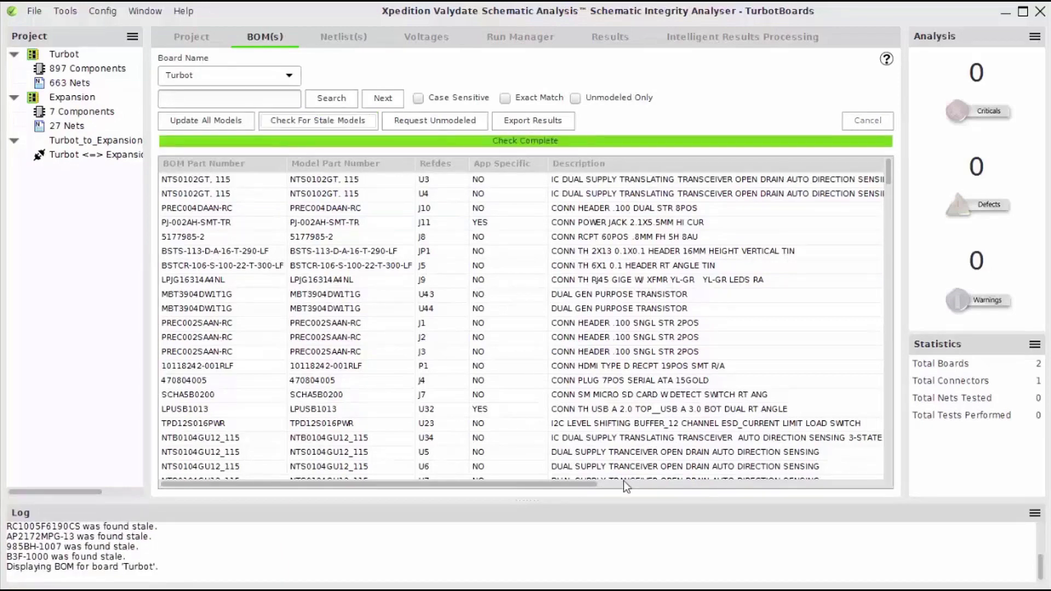
pyautogui.moveTo(550, 484); pyautogui.dragTo(865, 490)
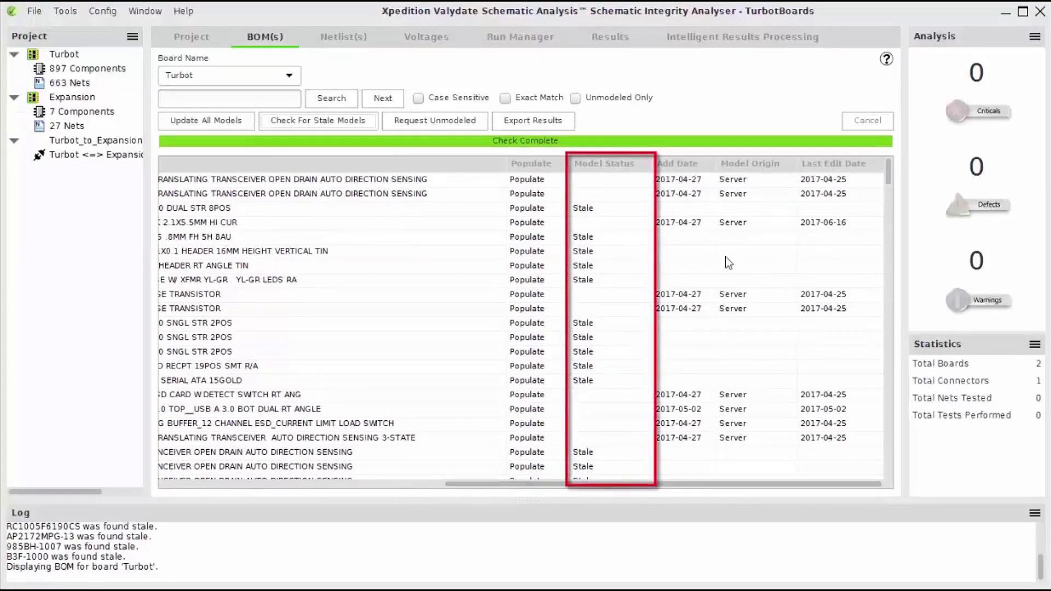
pyautogui.moveTo(888, 179); pyautogui.dragTo(888, 190)
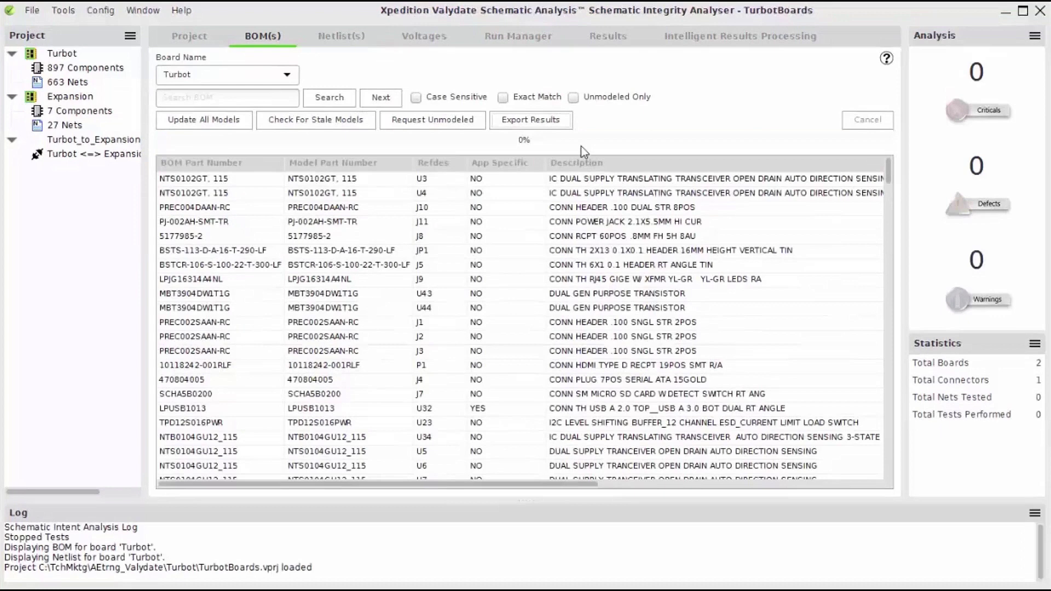
# Export the full Turbot BOM as Modeled.xls and the unmodeled-only list as Unmodeled.xls in the Turbot folder.
pyautogui.click(545, 123)
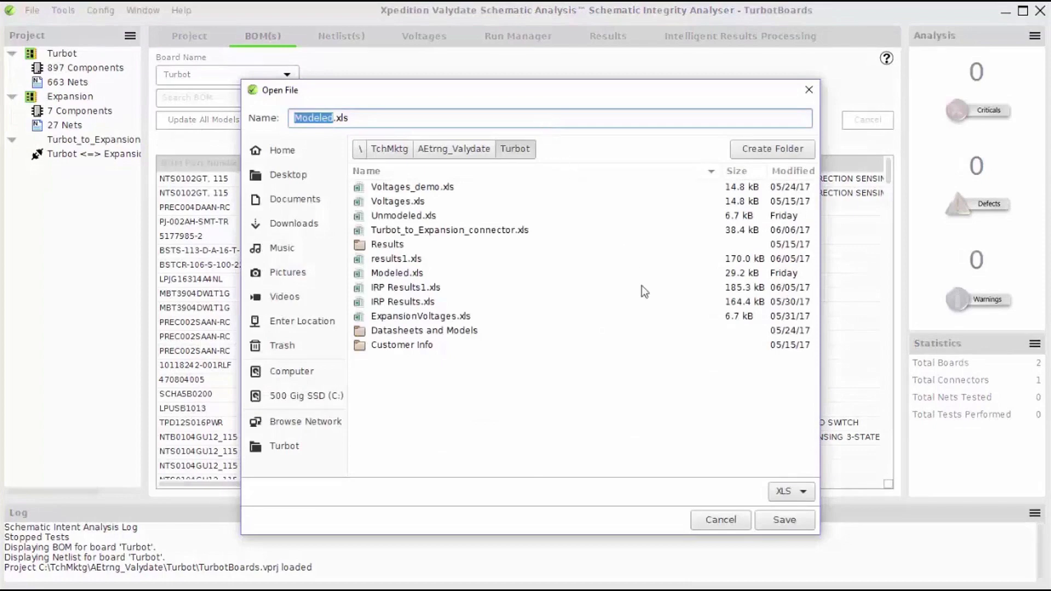
pyautogui.click(785, 520)
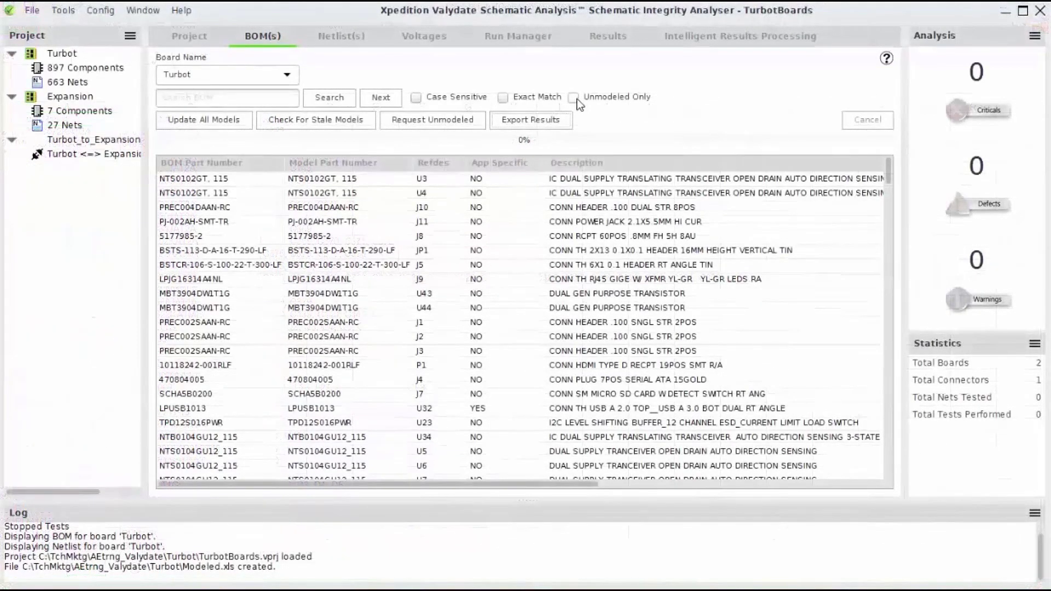
pyautogui.click(573, 98)
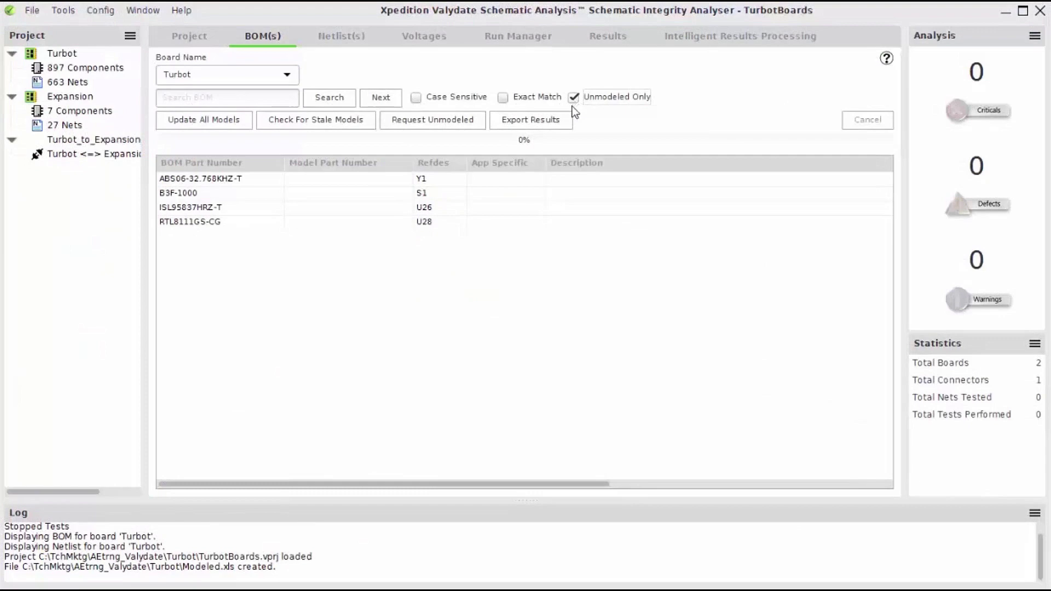
pyautogui.click(545, 126)
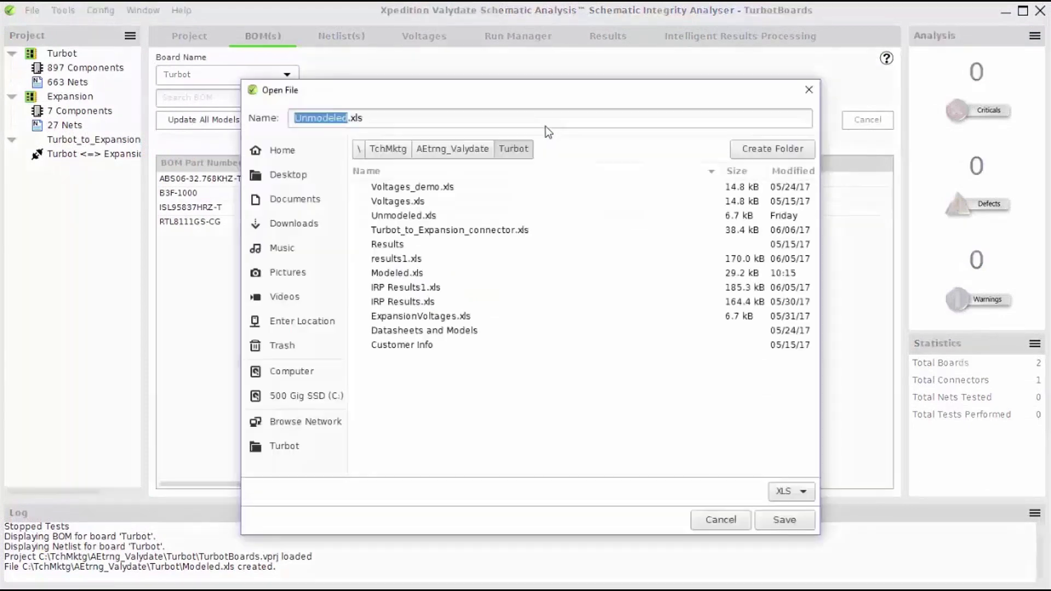
pyautogui.click(796, 524)
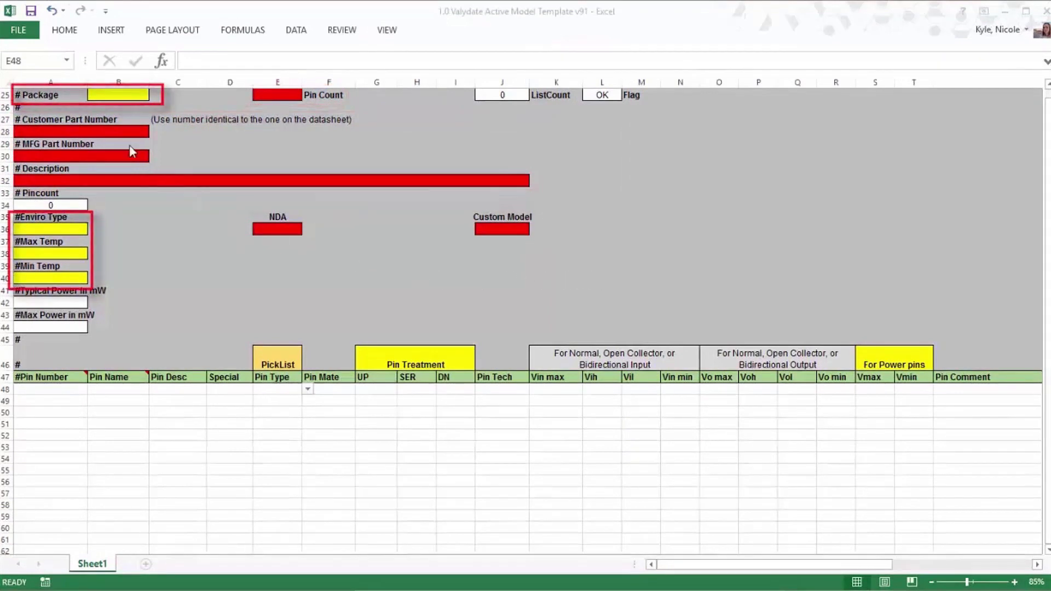
# In the Excel Valydate Active Model Template, set Customer Part Number to 001-230 and MFG Part Number to 2N5T0037.
pyautogui.click(90, 130)
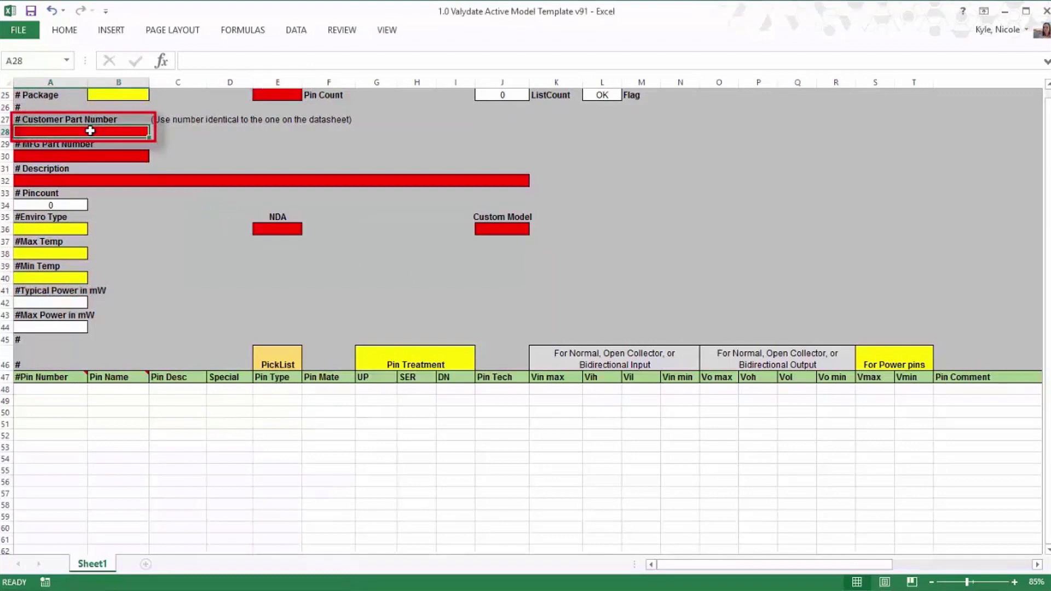
pyautogui.write('001-2')
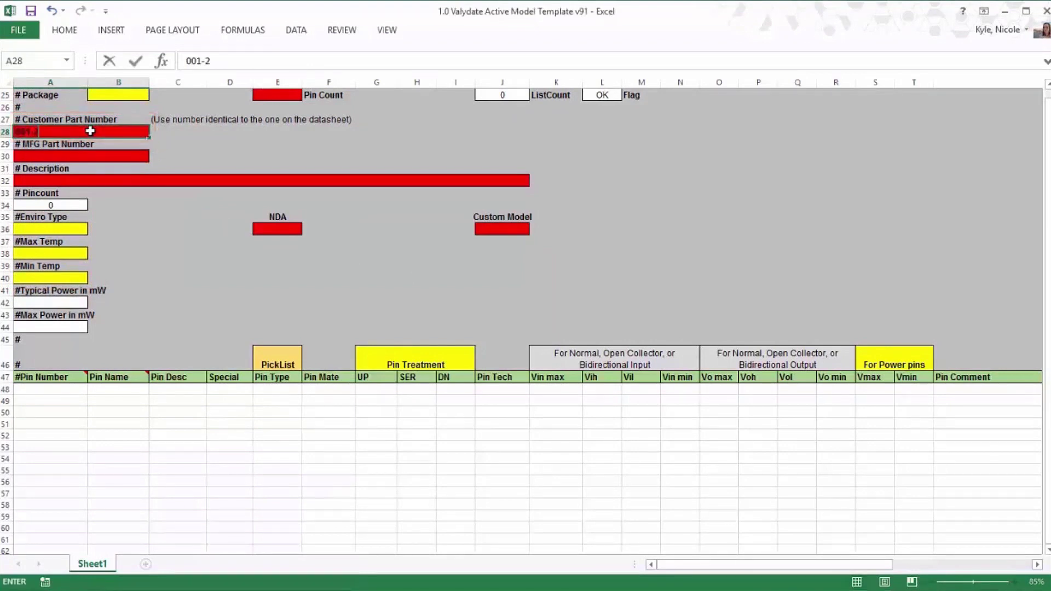
pyautogui.write('30')
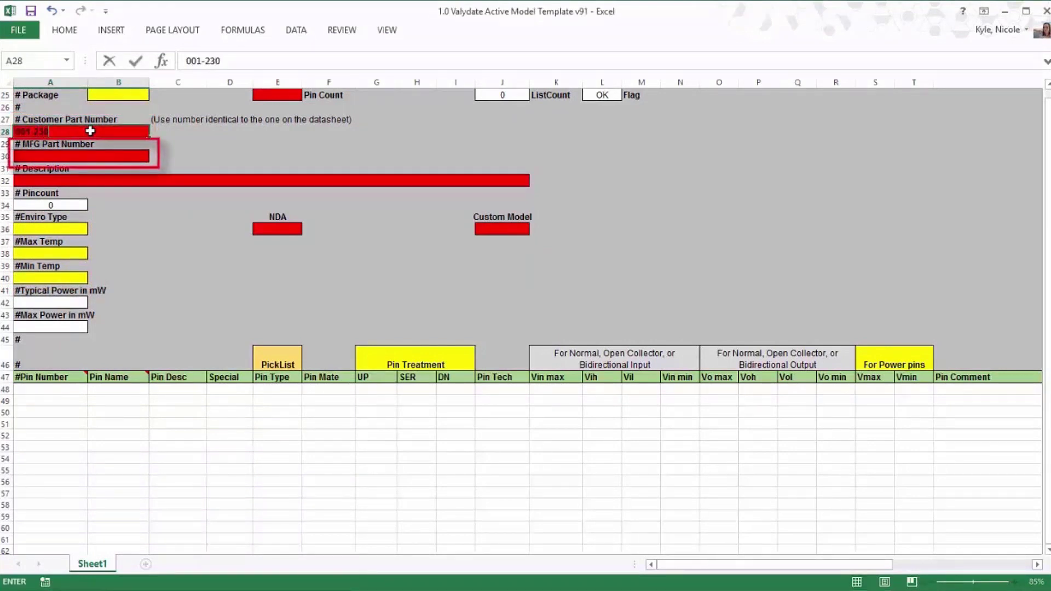
pyautogui.click(87, 157)
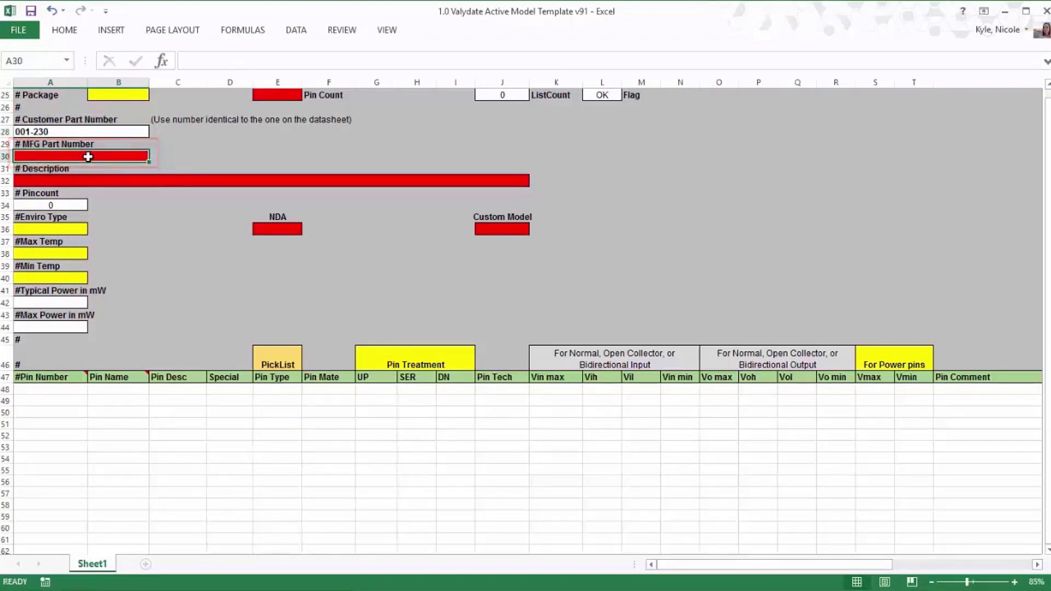
pyautogui.write('2N5T00')
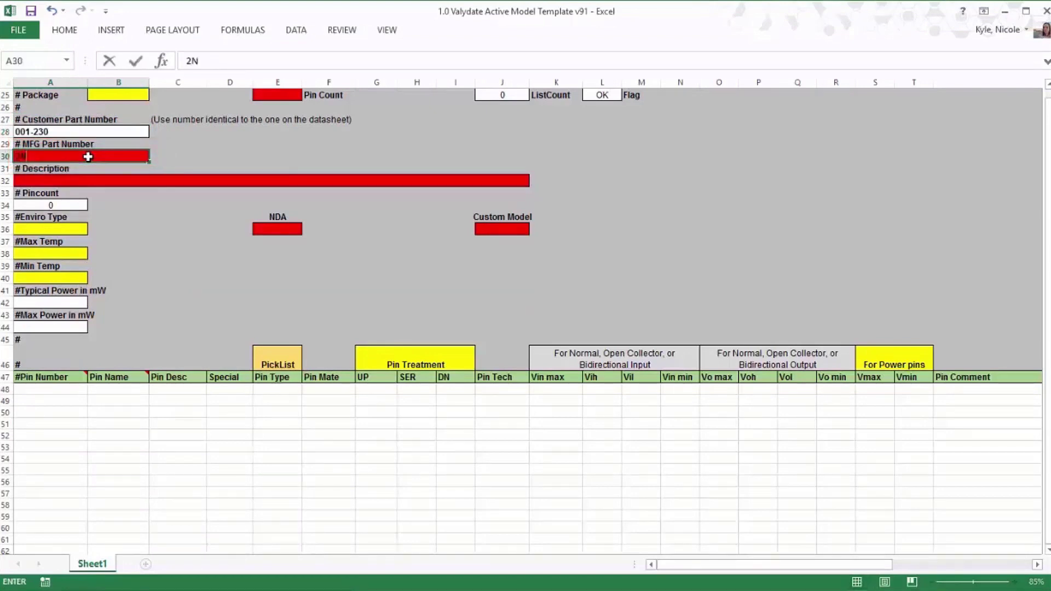
pyautogui.write('37')
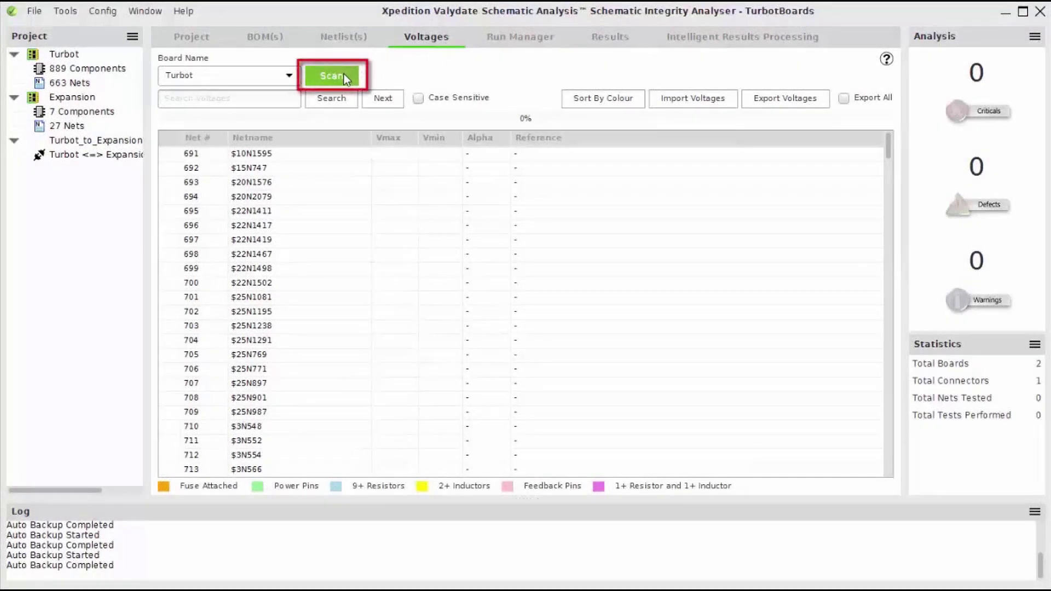
# Scan the Turbot board's voltages and sort the nets by colour.
pyautogui.click(344, 73)
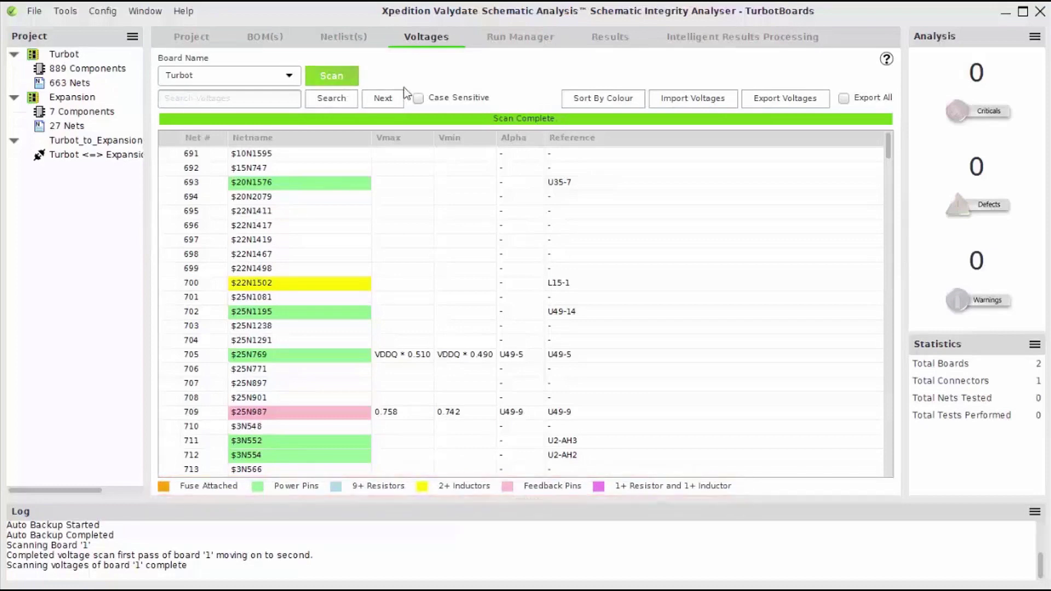
pyautogui.click(579, 96)
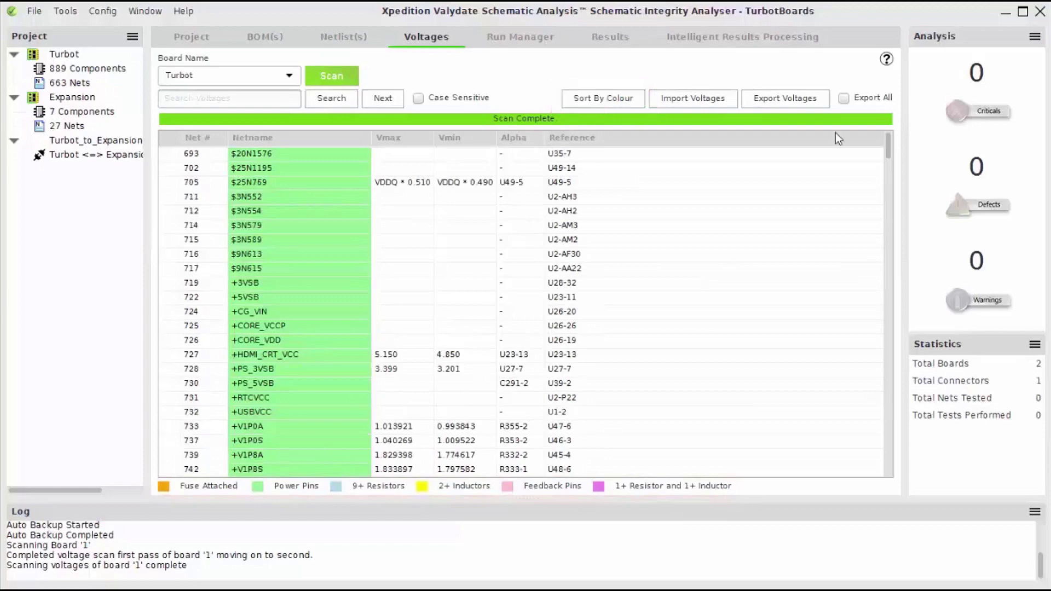
pyautogui.moveTo(888, 143)
pyautogui.mouseDown()
pyautogui.moveTo(891, 183)
pyautogui.moveTo(888, 143)
pyautogui.mouseUp()
# Examine the Expansion board's net voltages and return to the Turbot board.
pyautogui.click(292, 81)
pyautogui.click(277, 88)
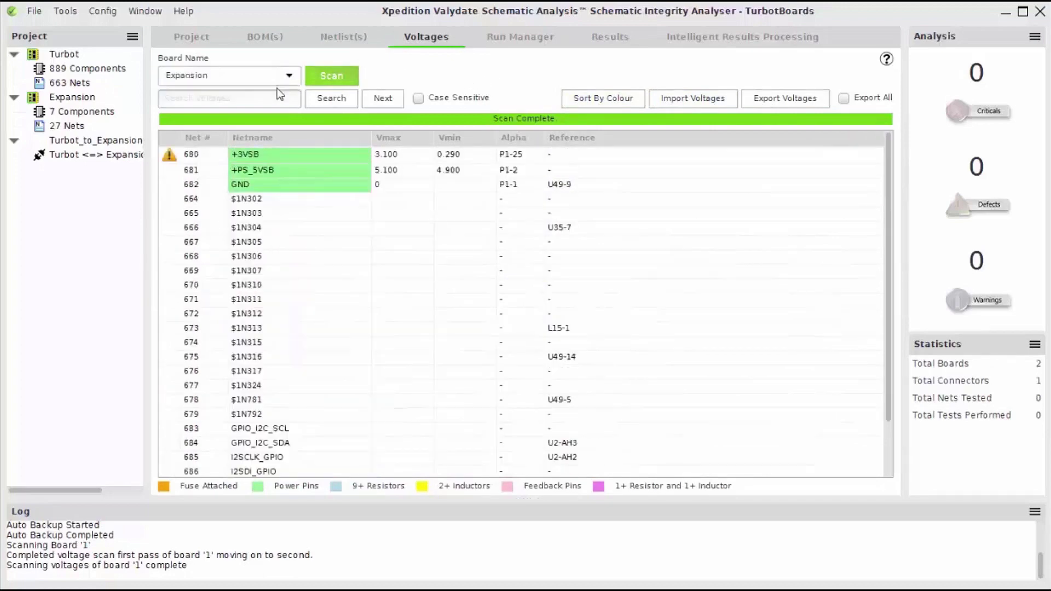
pyautogui.press('Up')
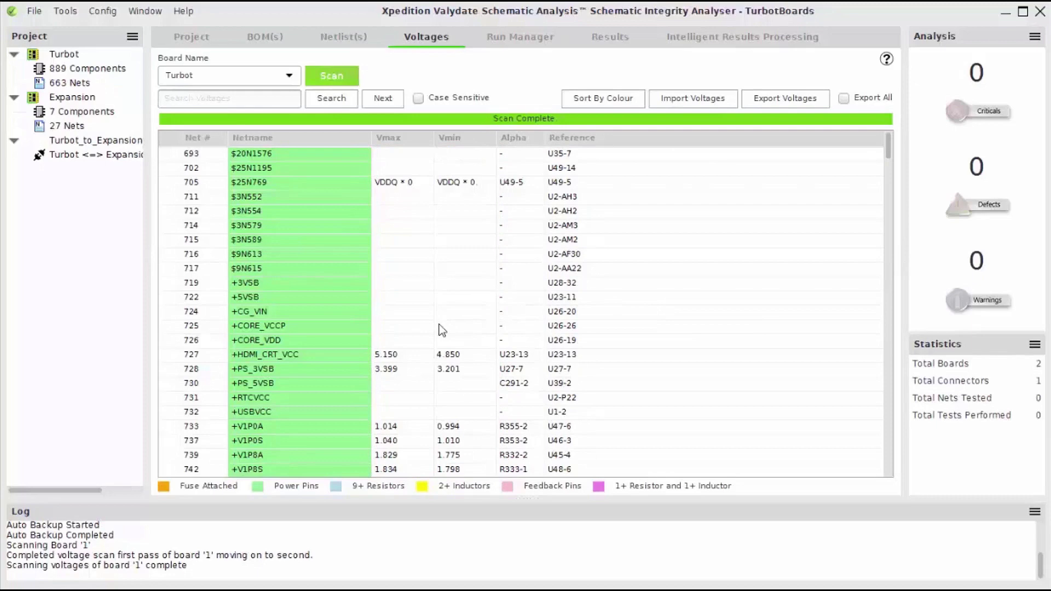
# Set net +CORE_VCCP on the Turbot board to Vmax 5.2, Vmin 4.8 and Alpha U26-26.
pyautogui.doubleClick(406, 328)
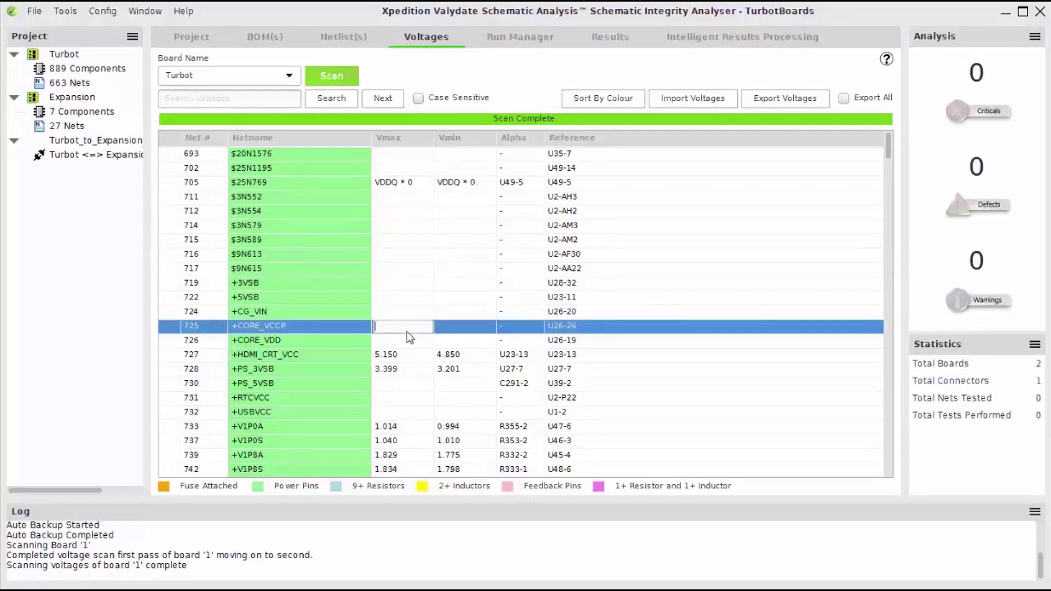
pyautogui.write('5.2')
pyautogui.doubleClick(452, 329)
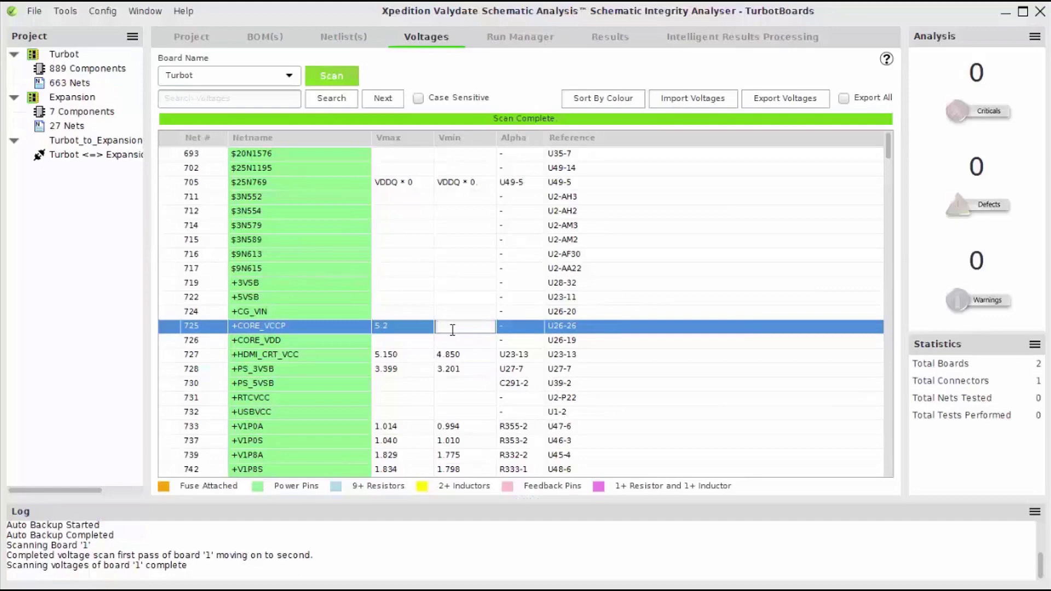
pyautogui.write('4.8')
pyautogui.click(510, 332)
pyautogui.doubleClick(506, 328)
pyautogui.write('U26-26')
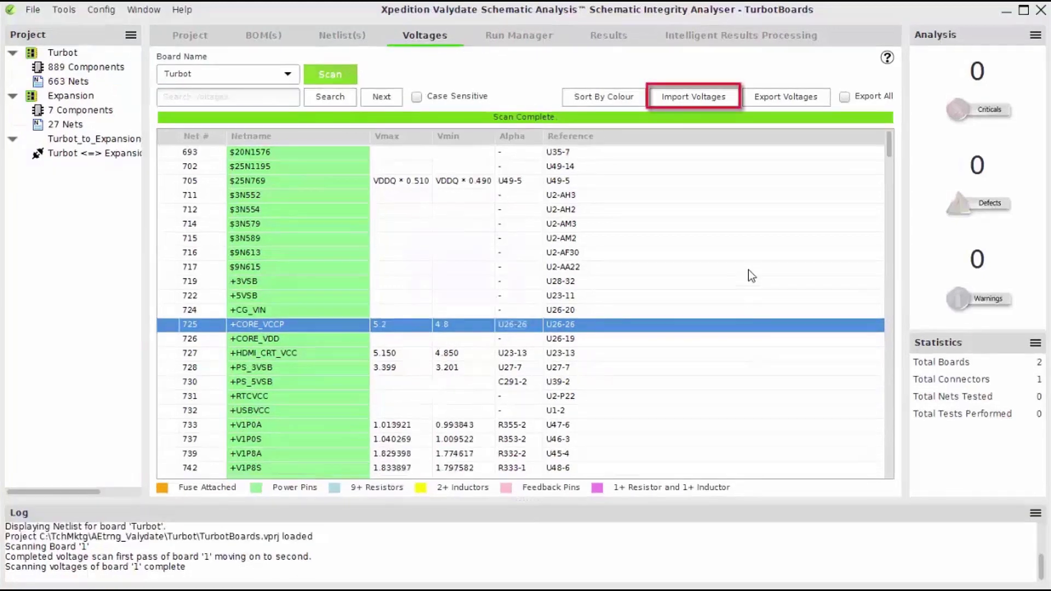
# Import the Turbot board's voltages from Voltages.xls in the Turbot folder, and start a voltage export.
pyautogui.click(693, 97)
pyautogui.click(602, 161)
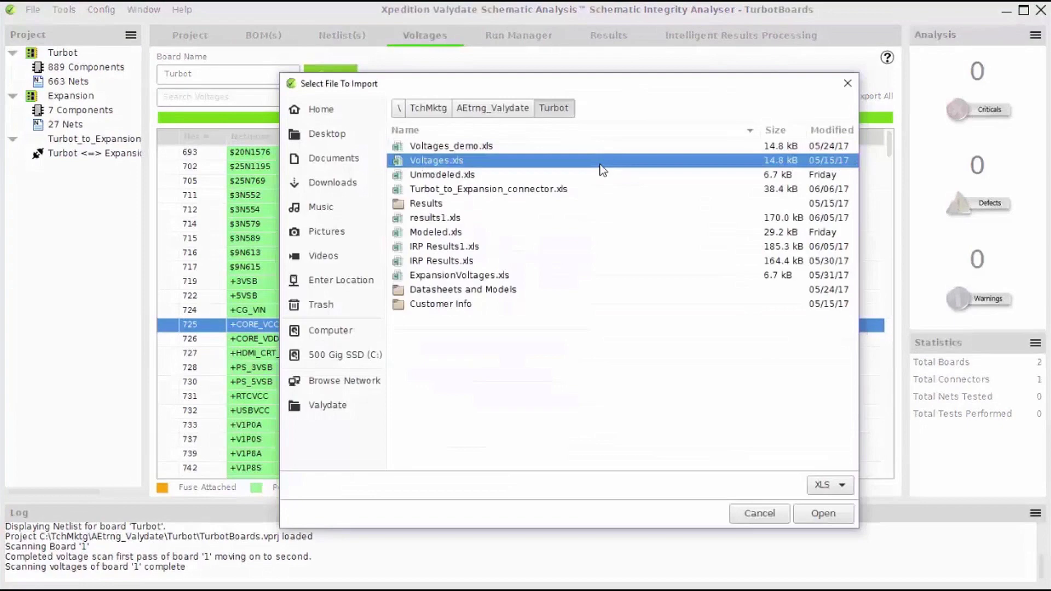
pyautogui.click(823, 514)
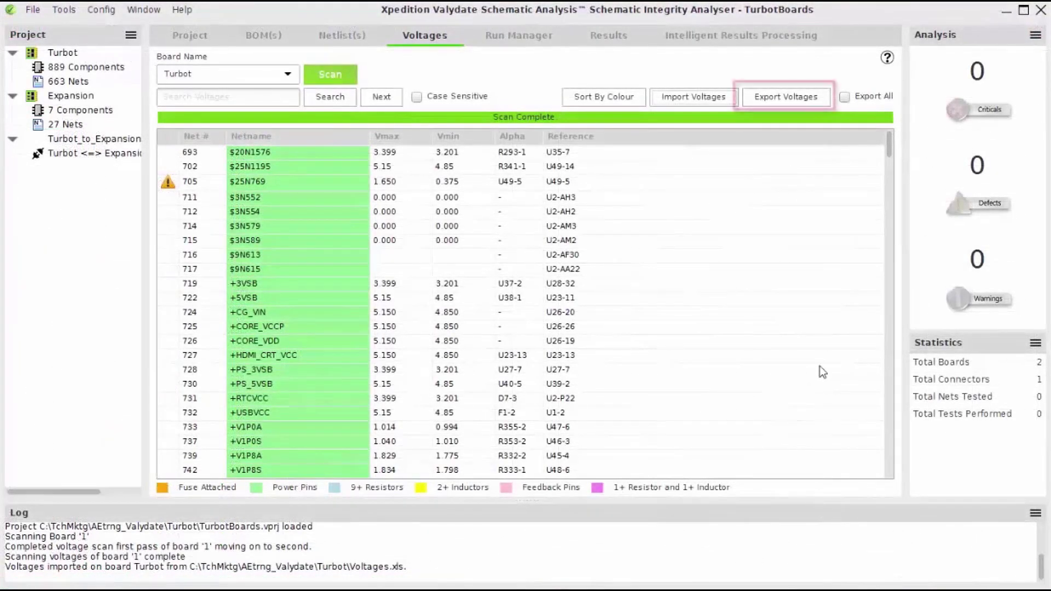
pyautogui.click(777, 106)
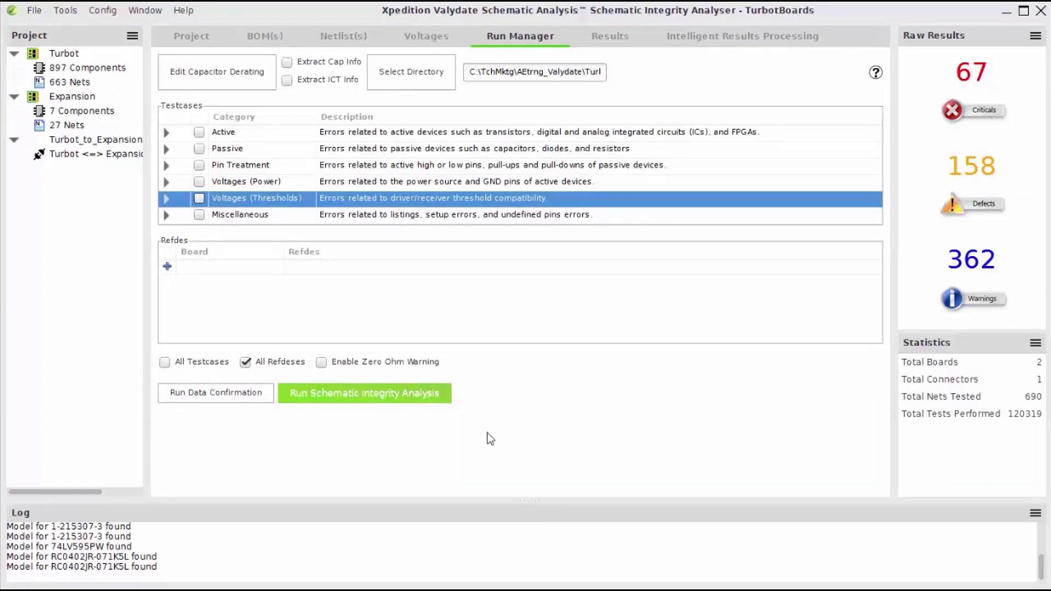
# Run data confirmation on the project.
pyautogui.click(224, 397)
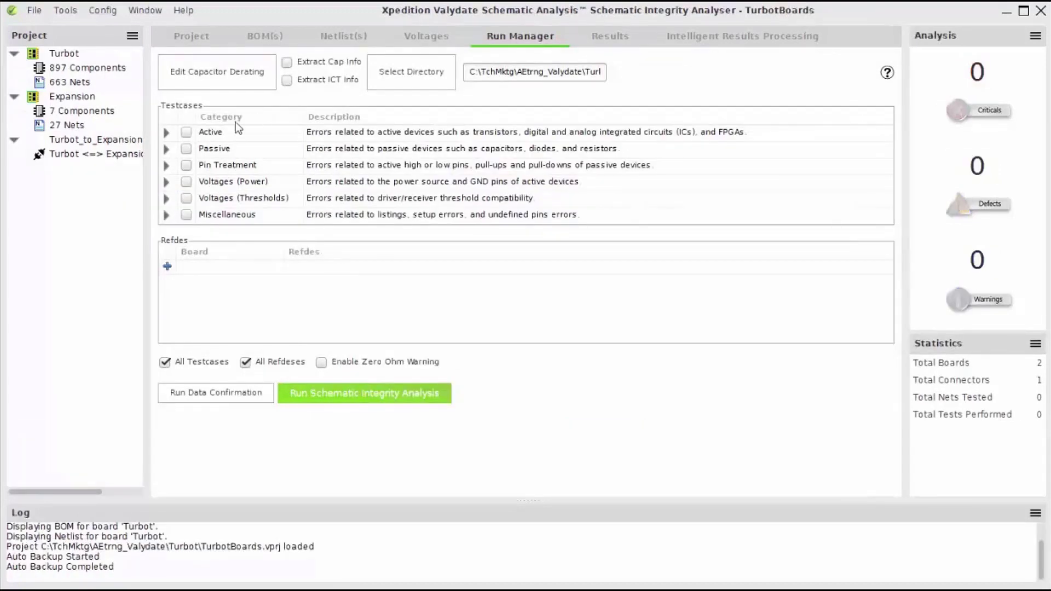
# Select the first and third individual testcases within the Active category for the analysis run.
pyautogui.click(167, 133)
pyautogui.click(199, 149)
pyautogui.click(199, 181)
pyautogui.click(167, 133)
# Select the AIWPD and AIWPU pin treatment testcases plus the Passive, Voltages (Power) and Voltages (Thresholds) categories.
pyautogui.click(166, 166)
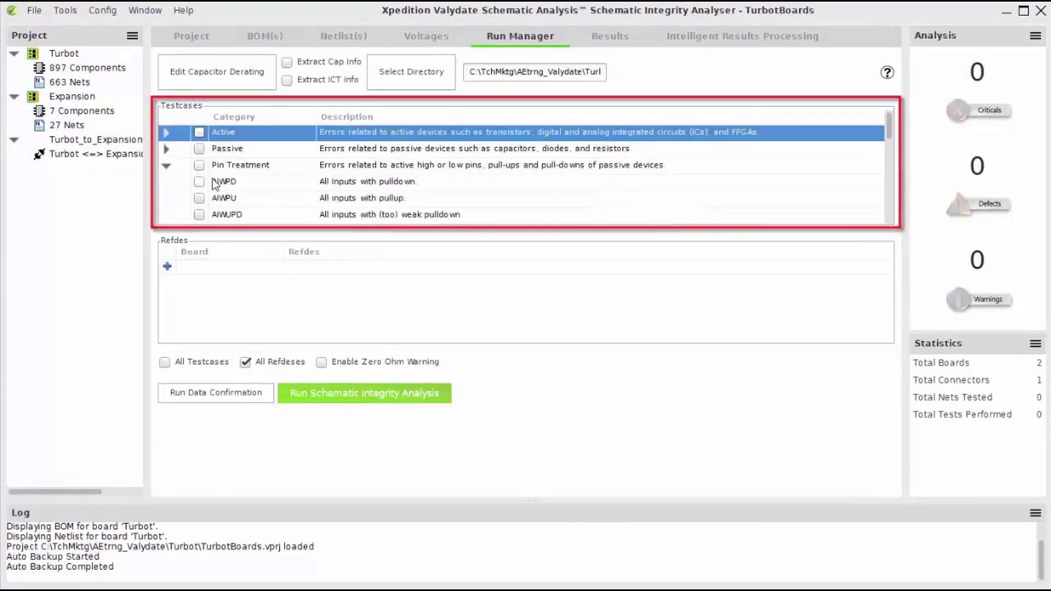
pyautogui.click(199, 181)
pyautogui.click(198, 198)
pyautogui.click(199, 148)
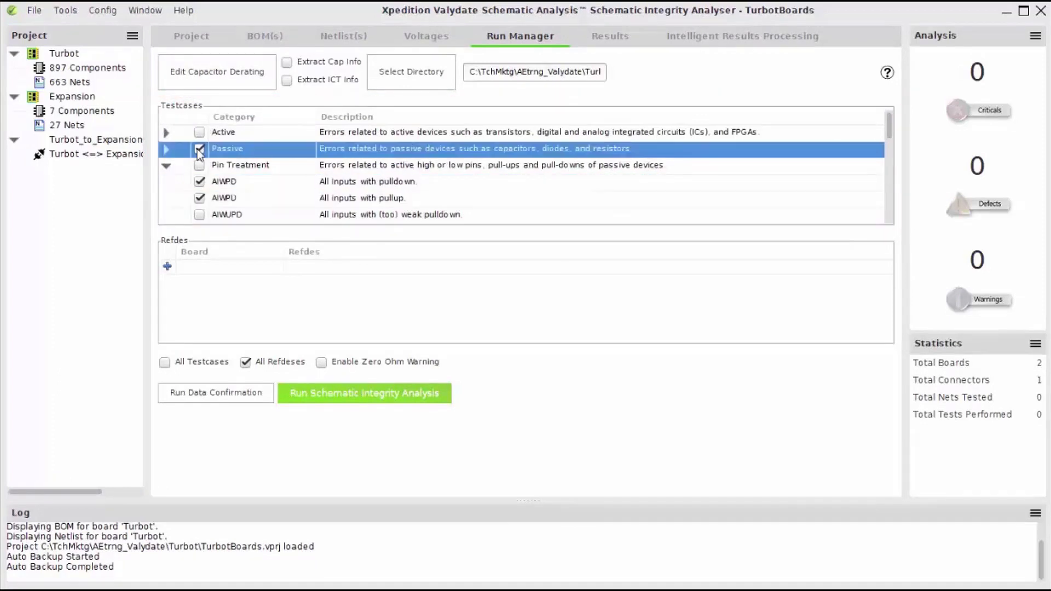
pyautogui.click(166, 166)
pyautogui.click(199, 197)
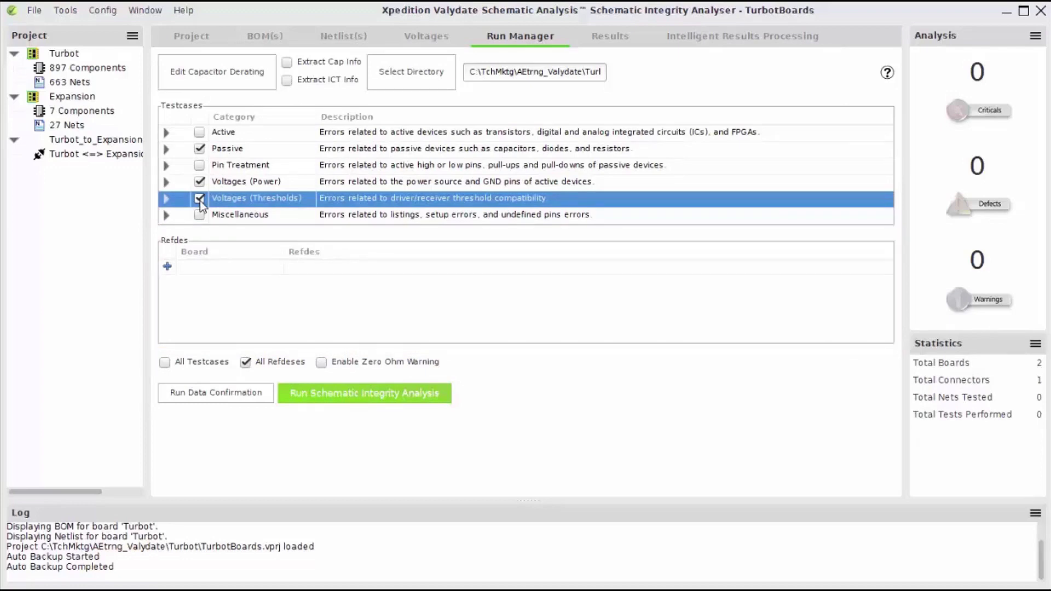
# Include all testcases in the run and start the schematic integrity analysis.
pyautogui.click(165, 363)
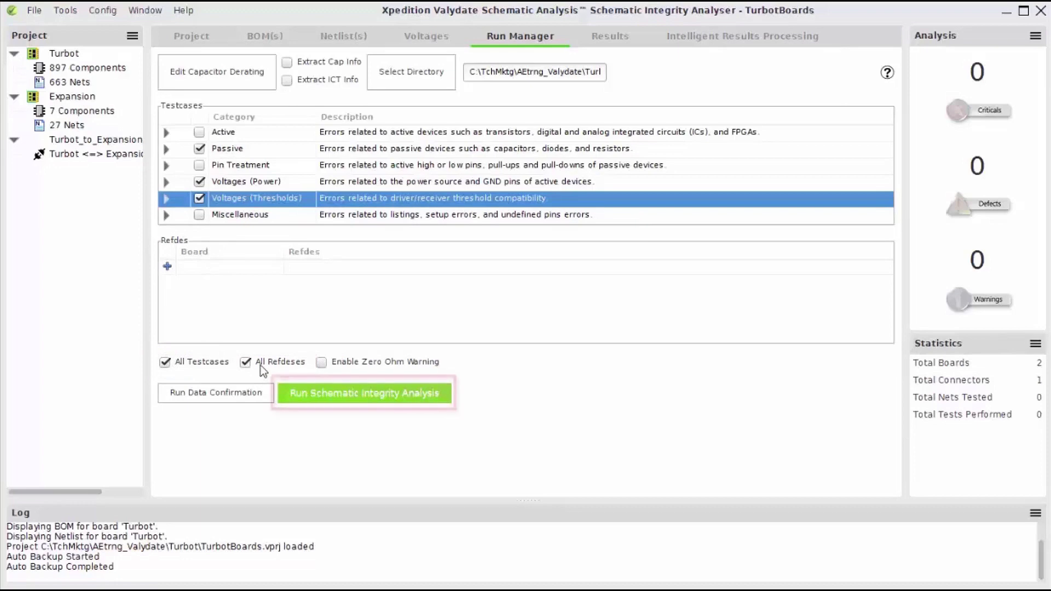
pyautogui.click(316, 392)
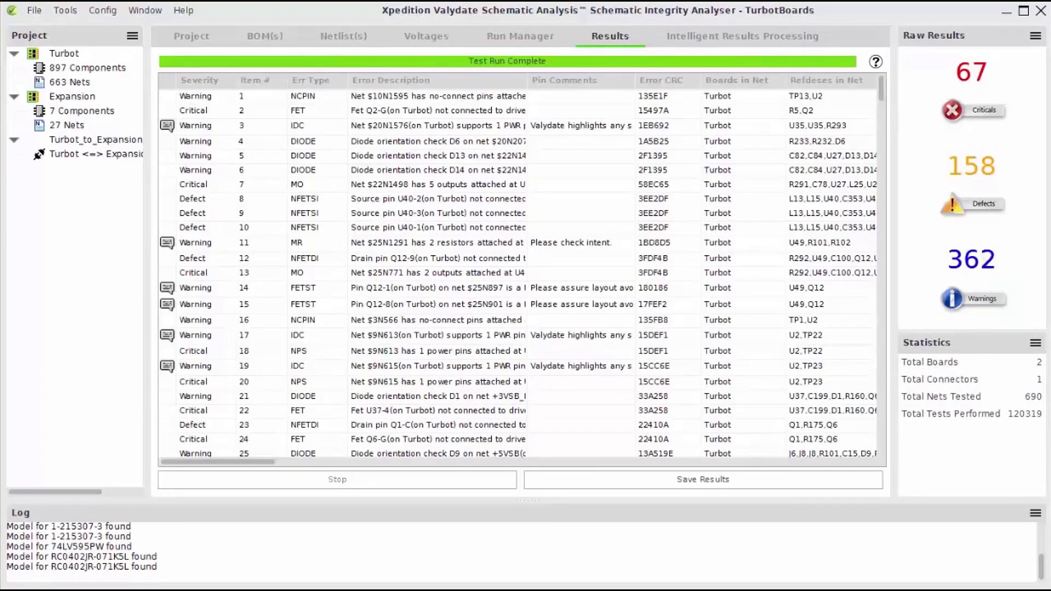
# Sort the analysis results by severity, by error type and by boards in net, with the multi-board nets first.
pyautogui.click(204, 82)
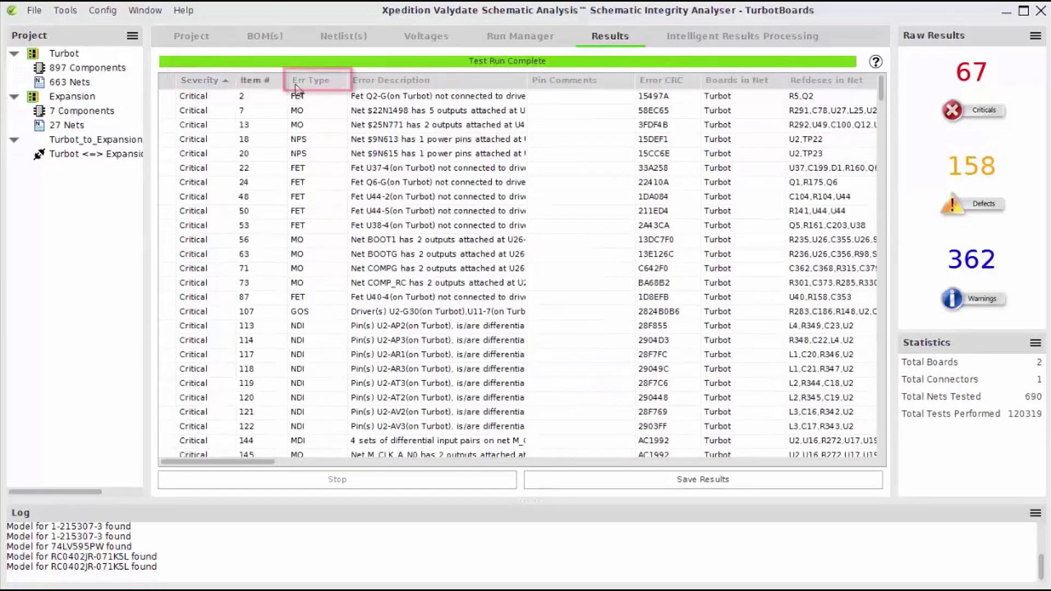
pyautogui.click(312, 80)
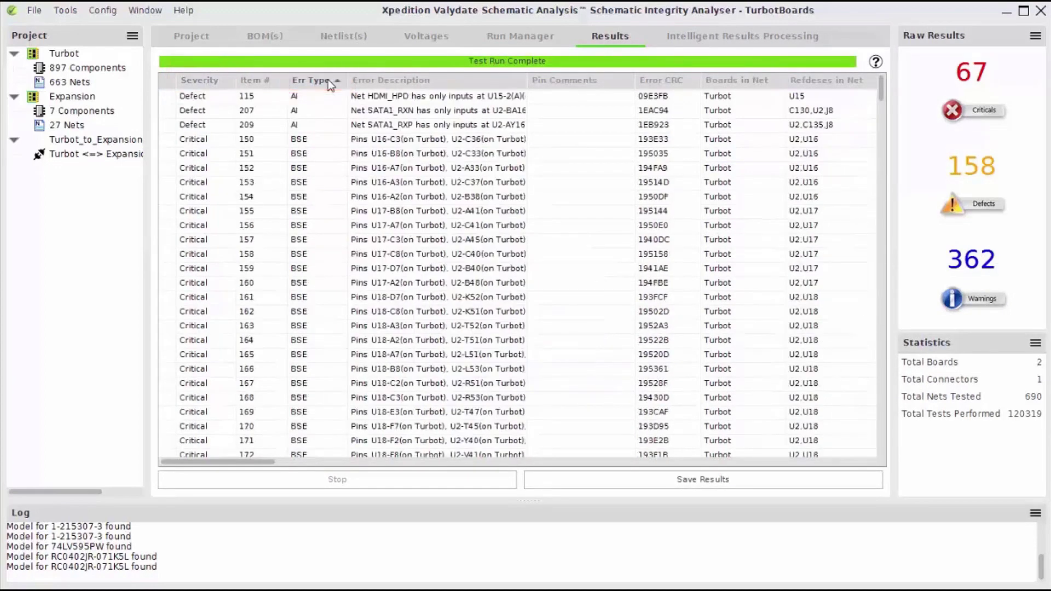
pyautogui.click(768, 80)
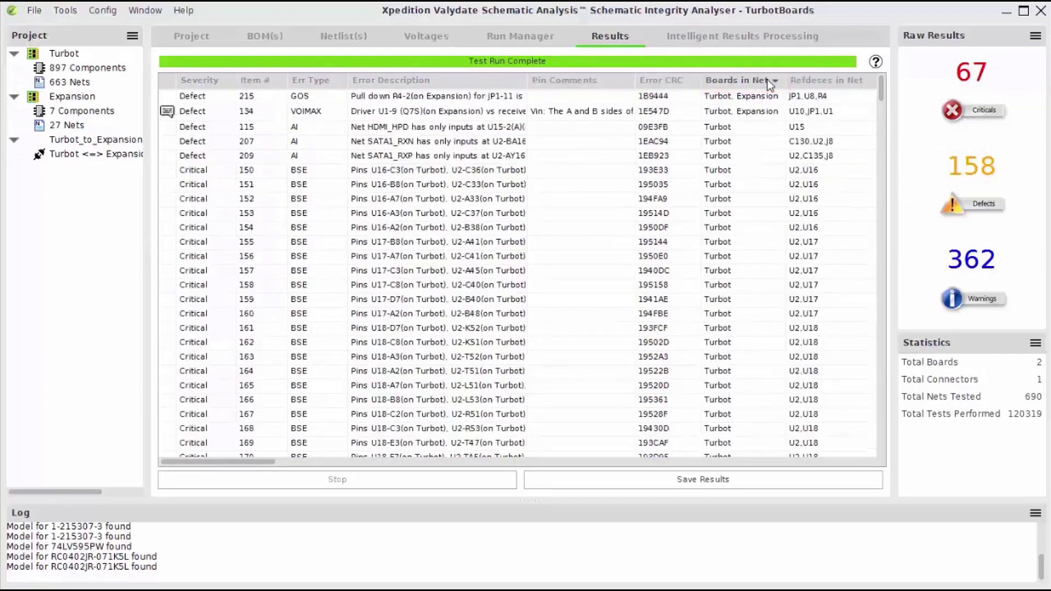
# Display the error description for result item 154, and look further down the results at the pin comments.
pyautogui.click(605, 227)
pyautogui.rightClick(606, 227)
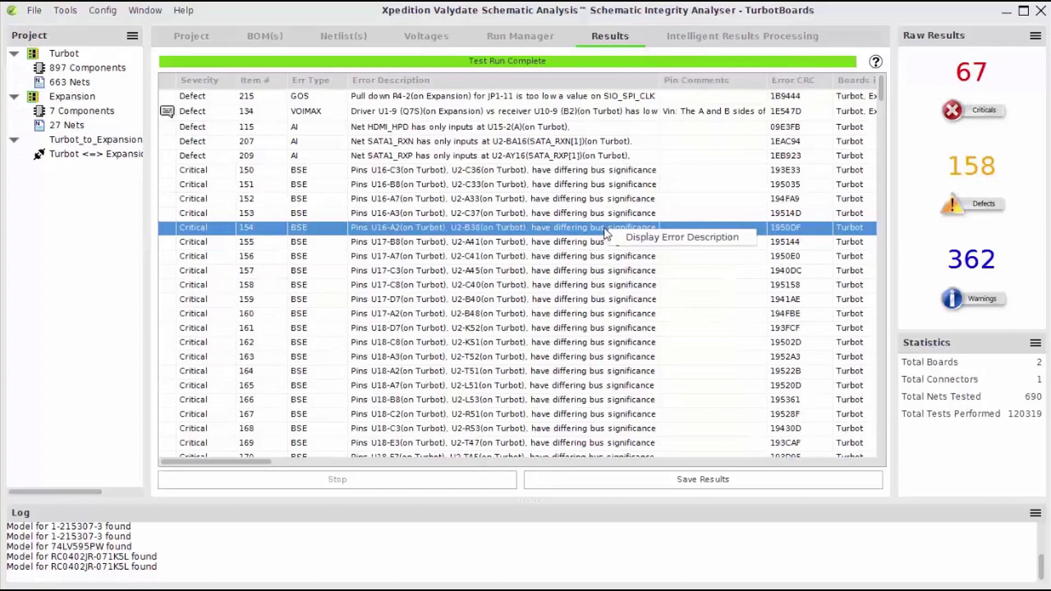
pyautogui.click(629, 239)
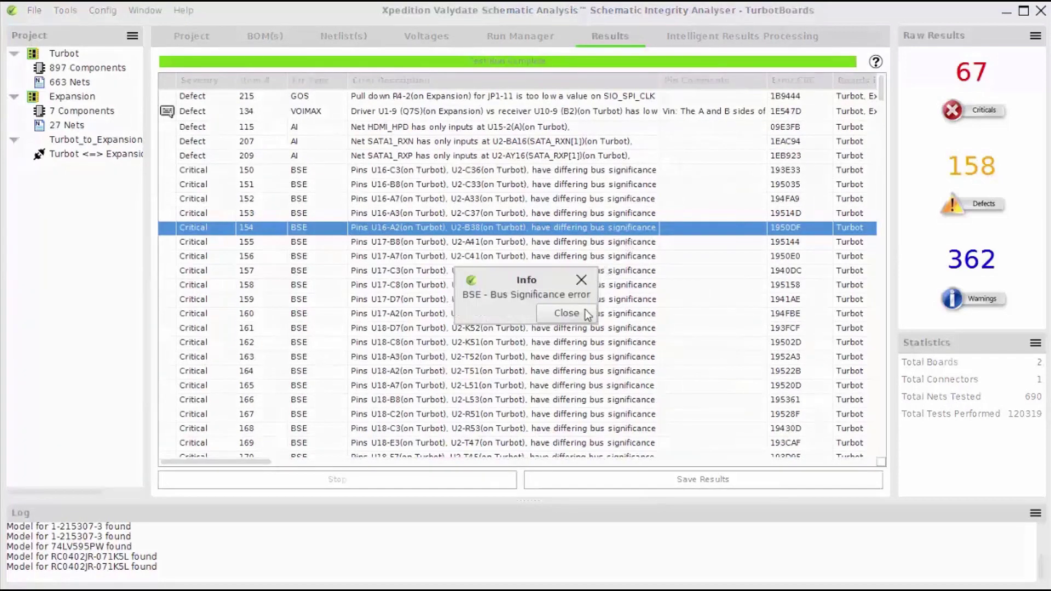
pyautogui.click(567, 313)
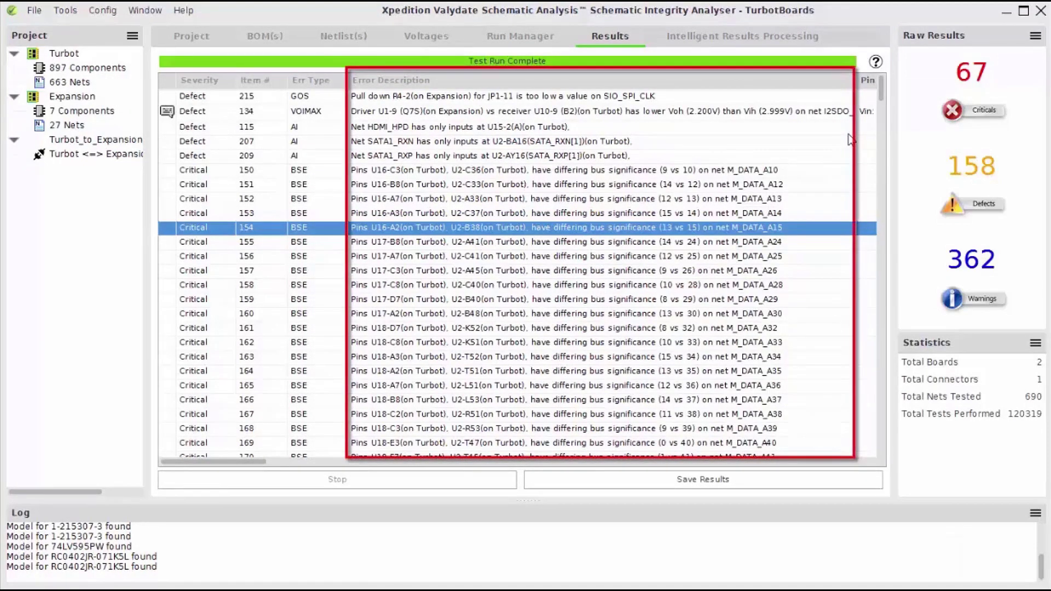
pyautogui.moveTo(885, 86); pyautogui.dragTo(885, 126)
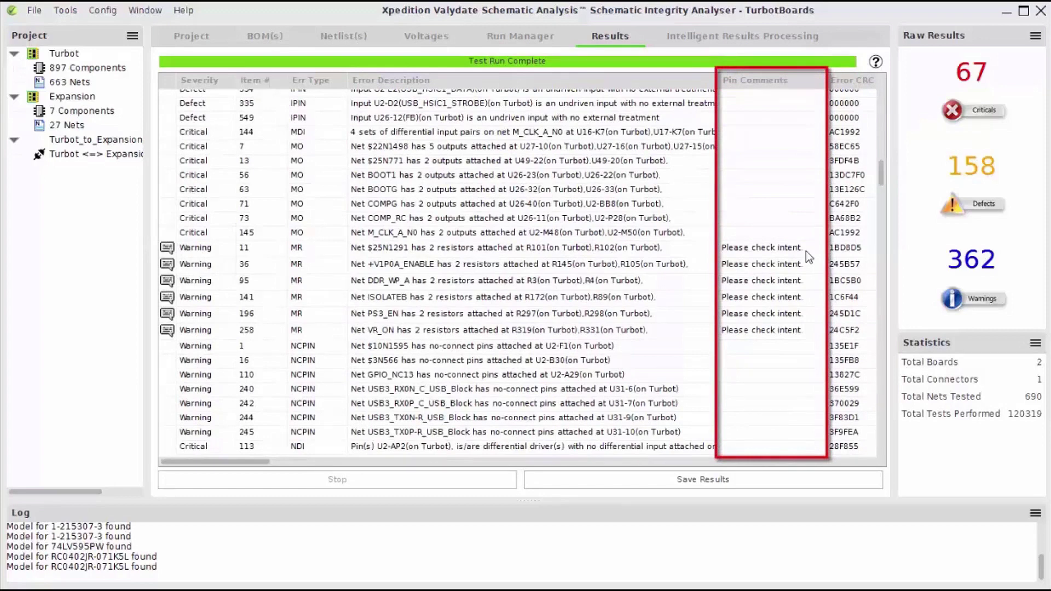
# Save the raw analysis results as results.xls in the Turbot folder.
pyautogui.click(743, 481)
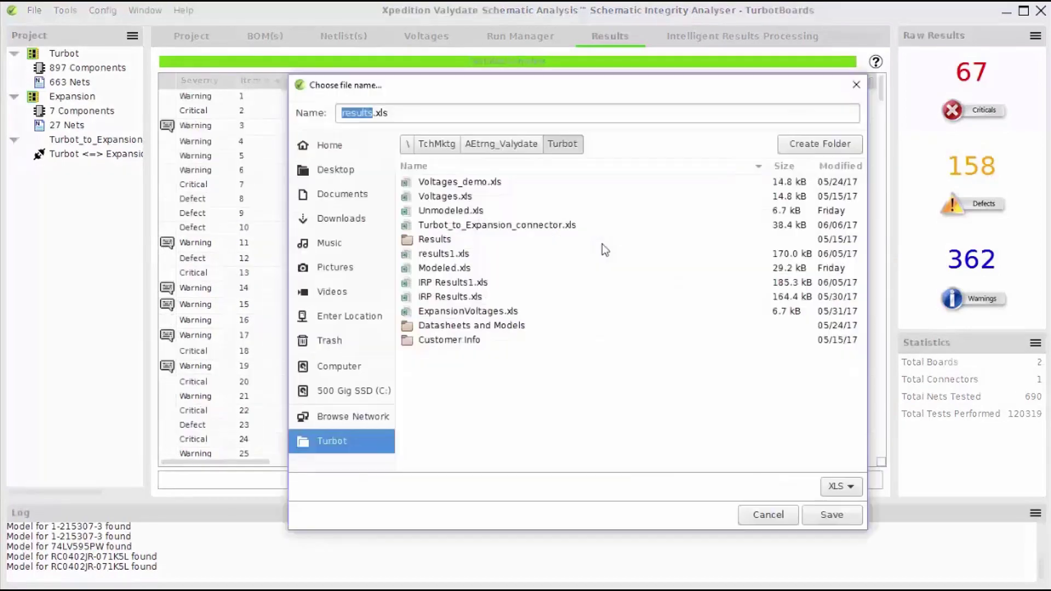
pyautogui.click(828, 516)
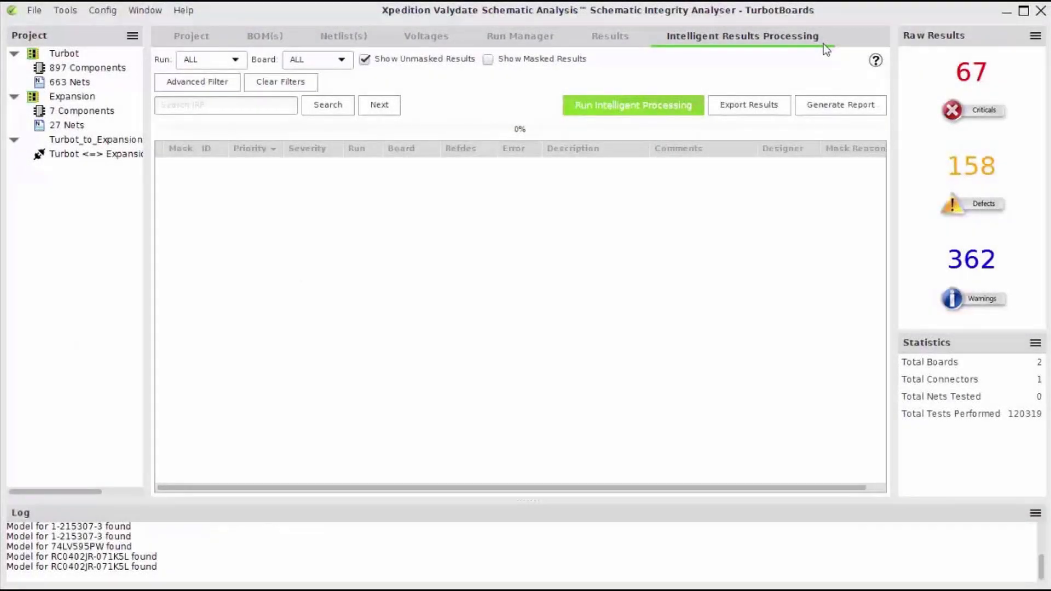
# Run intelligent processing on the results and widen the Description column to make the finding texts readable.
pyautogui.click(669, 106)
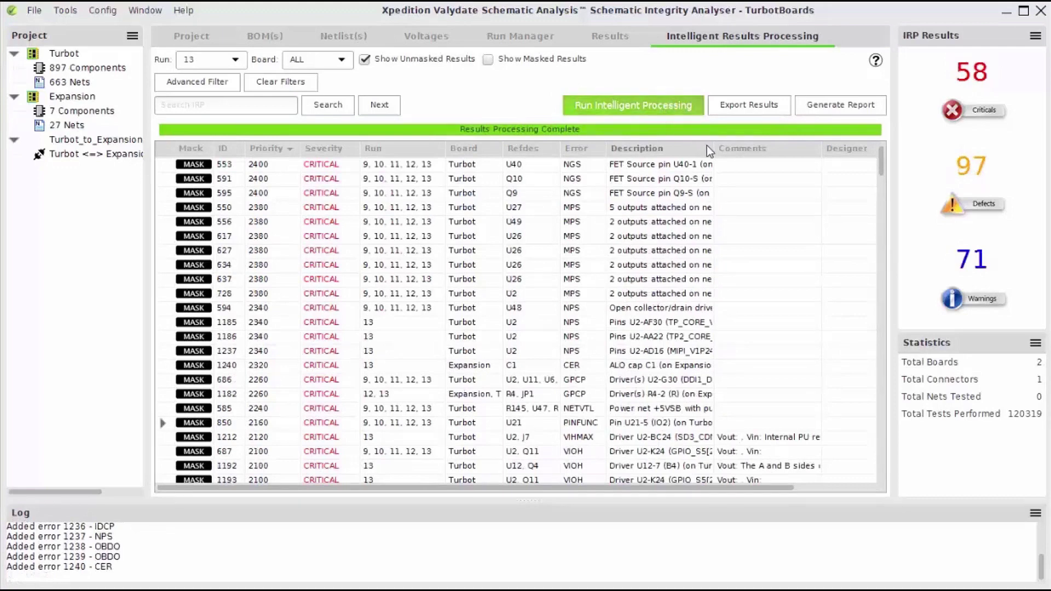
pyautogui.moveTo(713, 148); pyautogui.dragTo(888, 163)
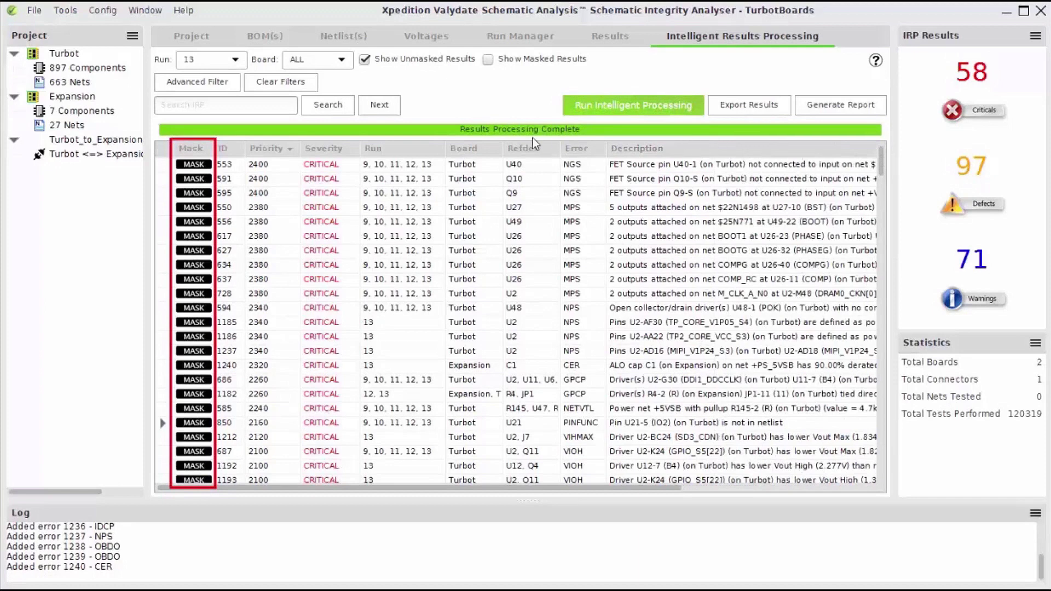
# Mask findings 553 (U40) and 556 (U49), then briefly show the masked results and hide them again.
pyautogui.click(193, 164)
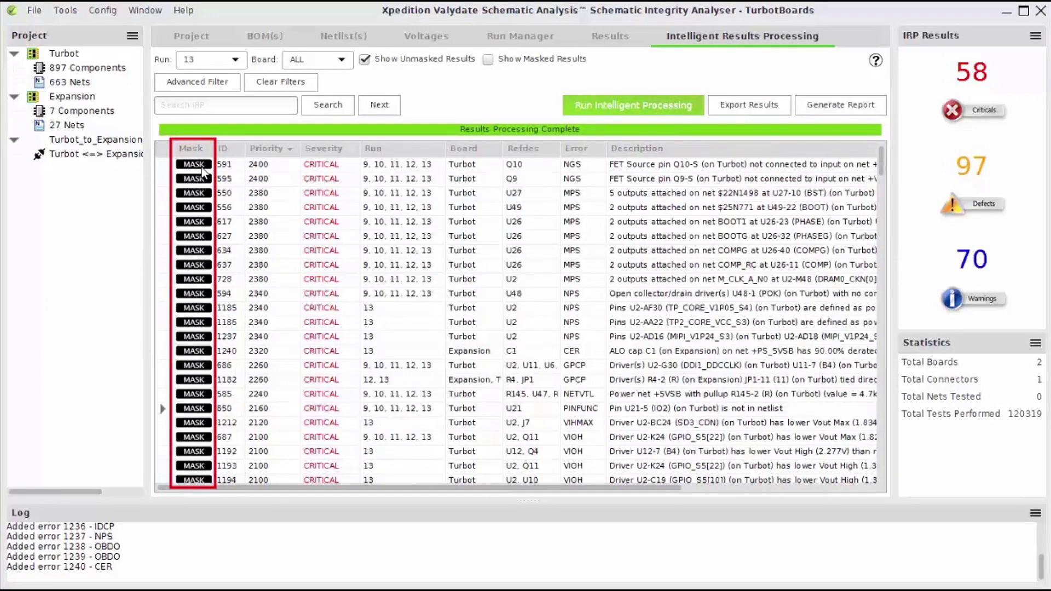
pyautogui.click(207, 208)
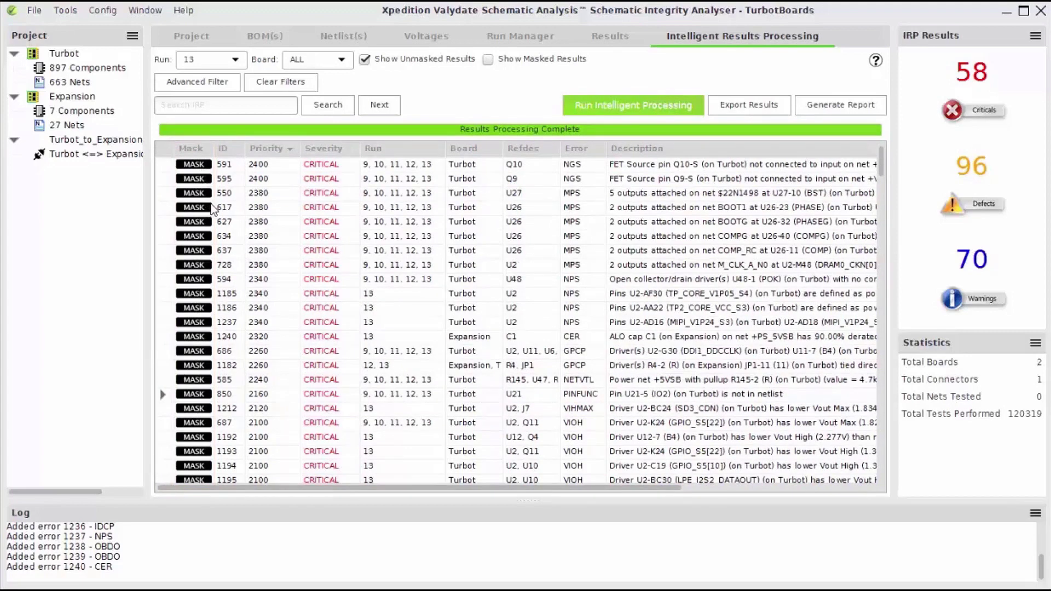
pyautogui.click(487, 60)
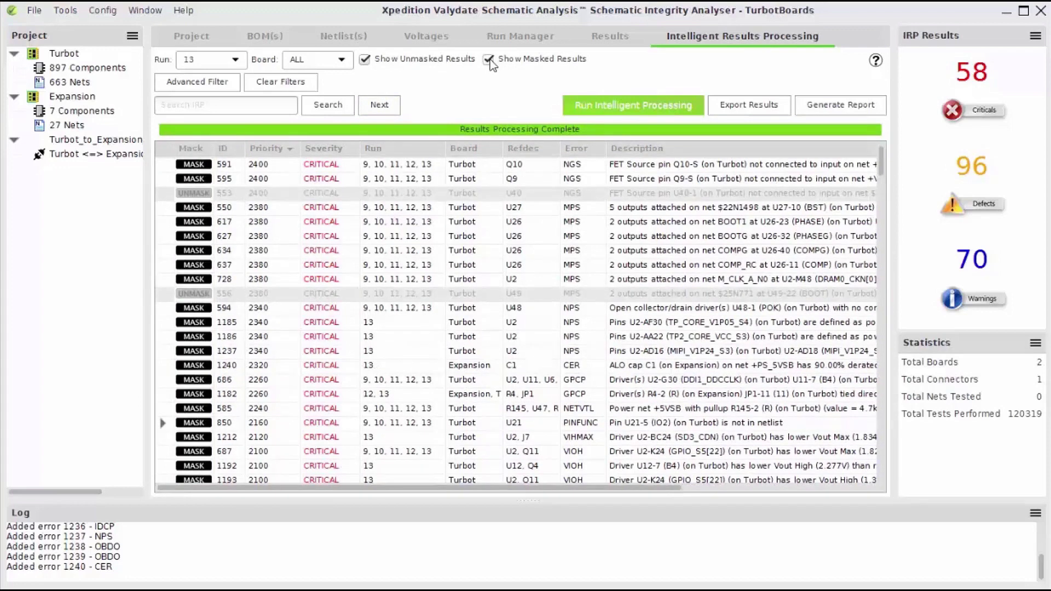
pyautogui.click(488, 59)
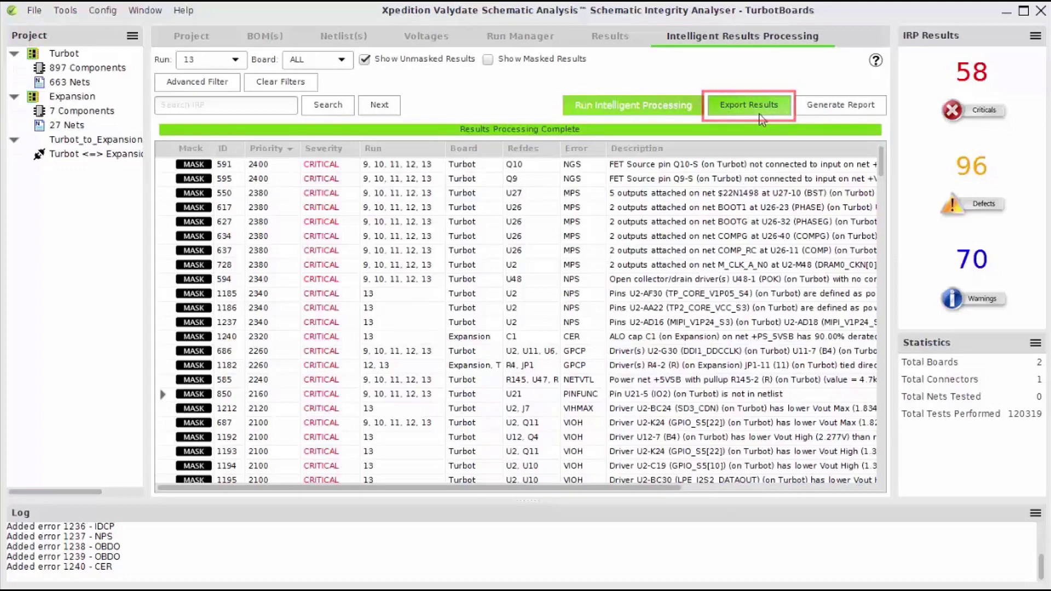
# Generate the analysis report as report.pdf in the Turbot folder and read through its product metrics and severity summary.
pyautogui.click(842, 113)
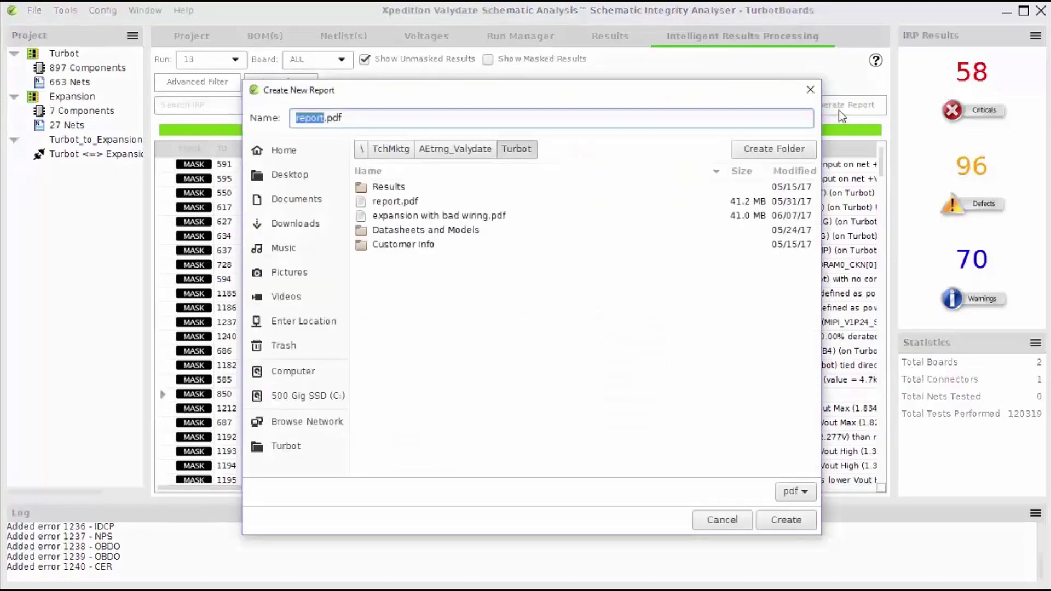
pyautogui.click(787, 520)
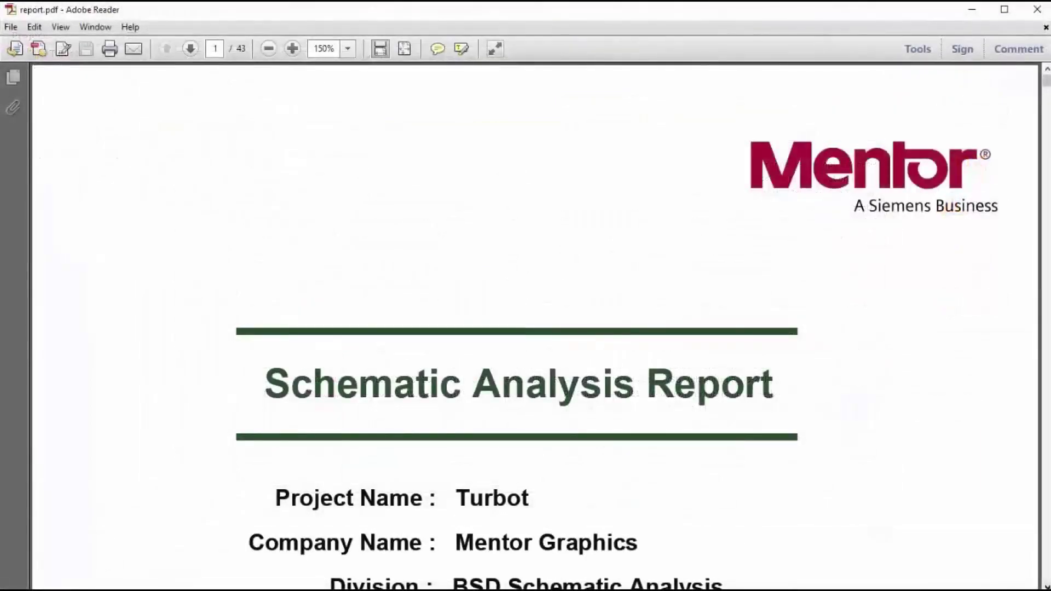
pyautogui.scroll(-6, 536, 328)
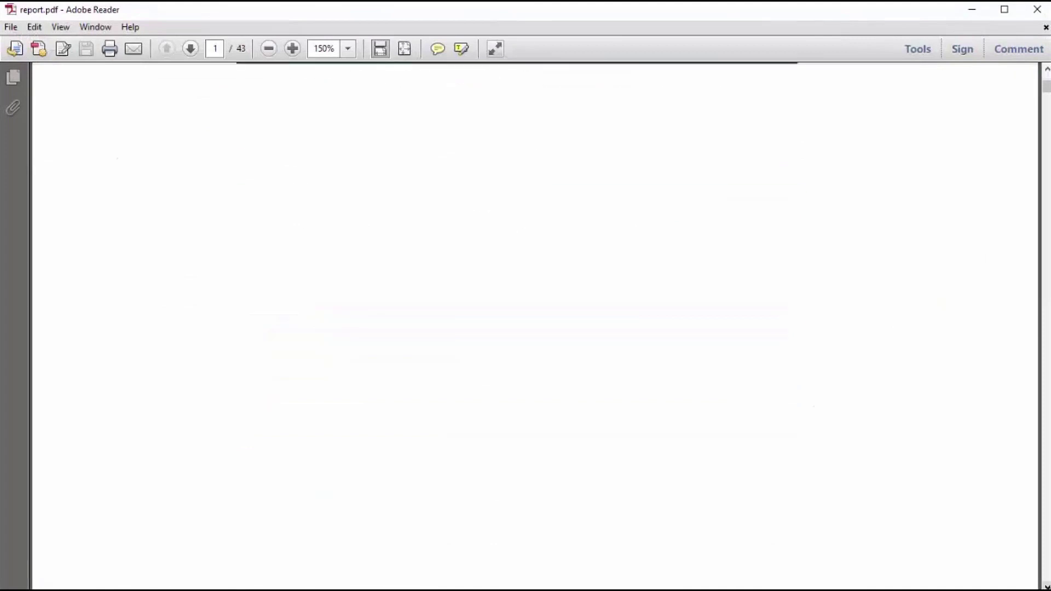
pyautogui.scroll(-4, 536, 329)
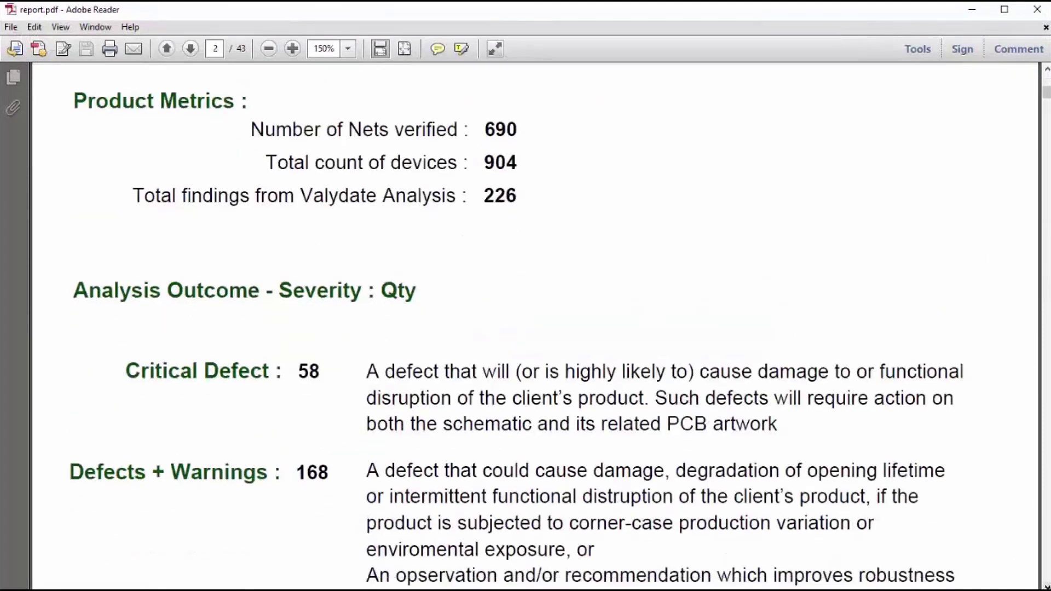
pyautogui.scroll(-4, 535, 329)
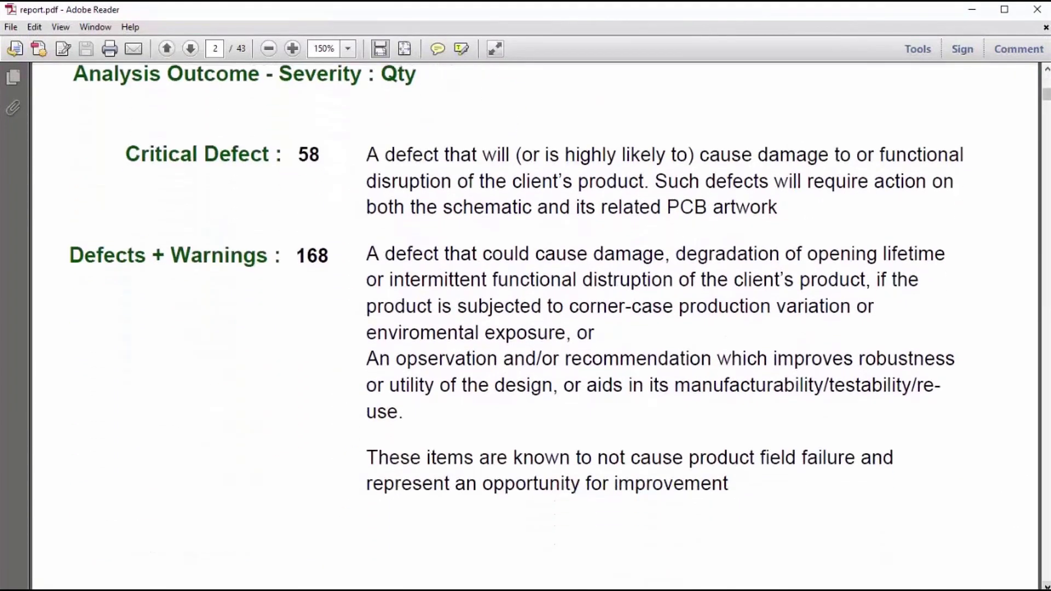
pyautogui.scroll(-6, 535, 328)
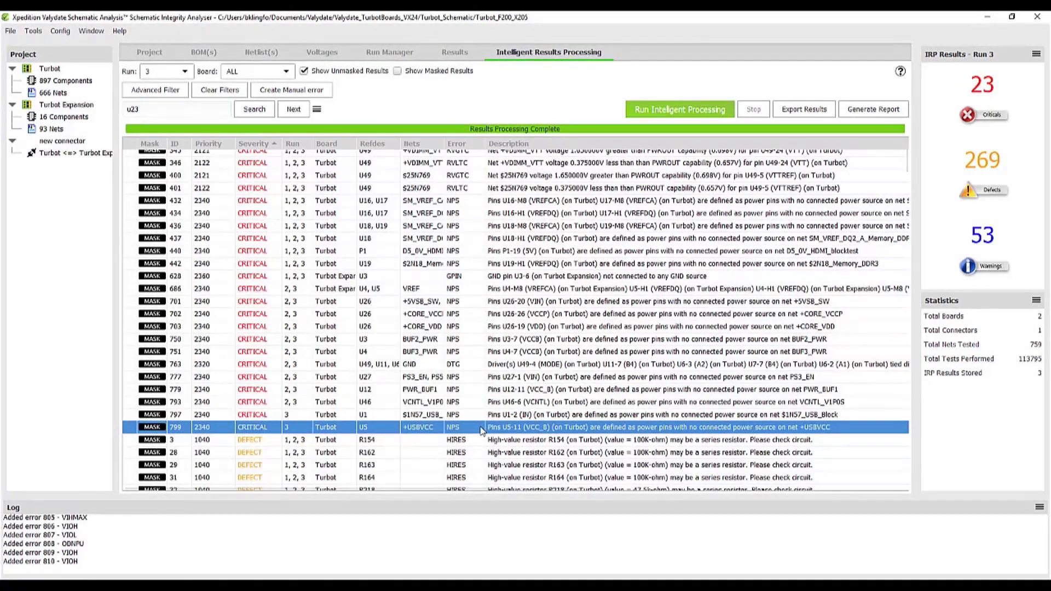
# Open pin U1-2 of the Turbot board from critical finding 797 in Xpedition Designer.
pyautogui.click(480, 416)
pyautogui.rightClick(480, 419)
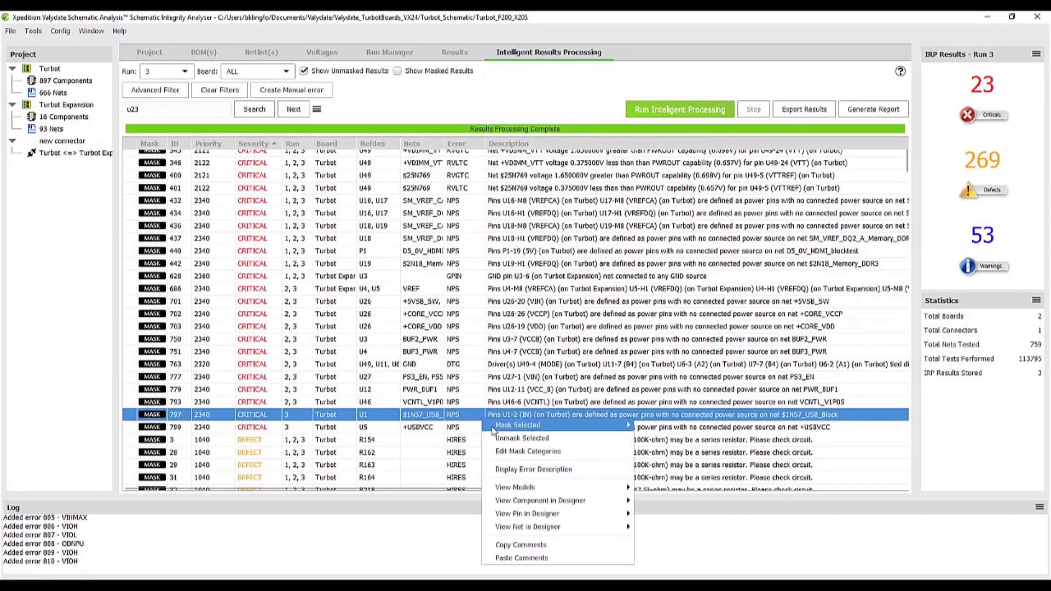
pyautogui.moveTo(529, 515)
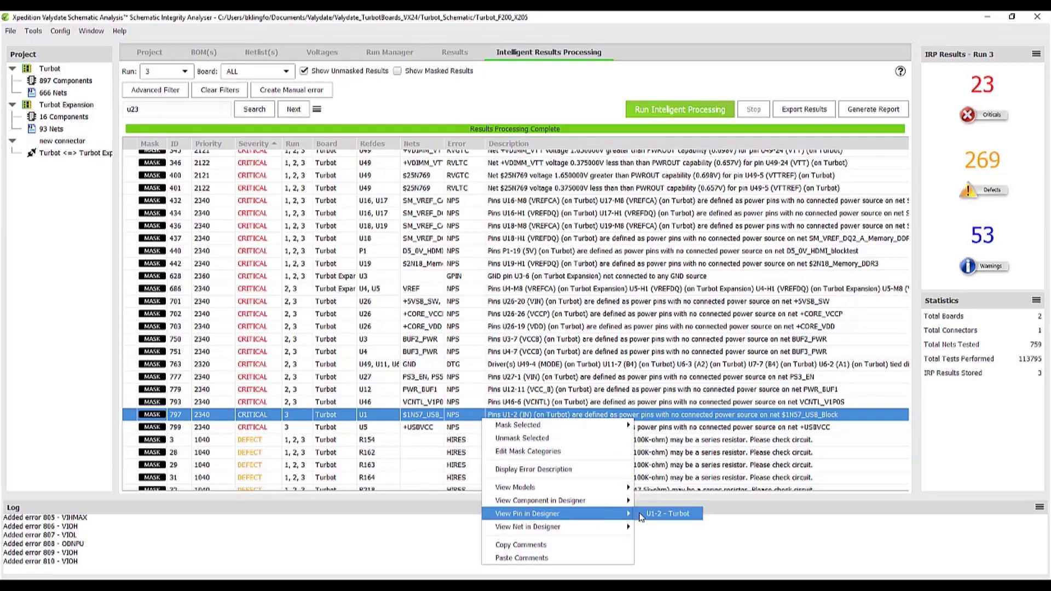
pyautogui.click(660, 515)
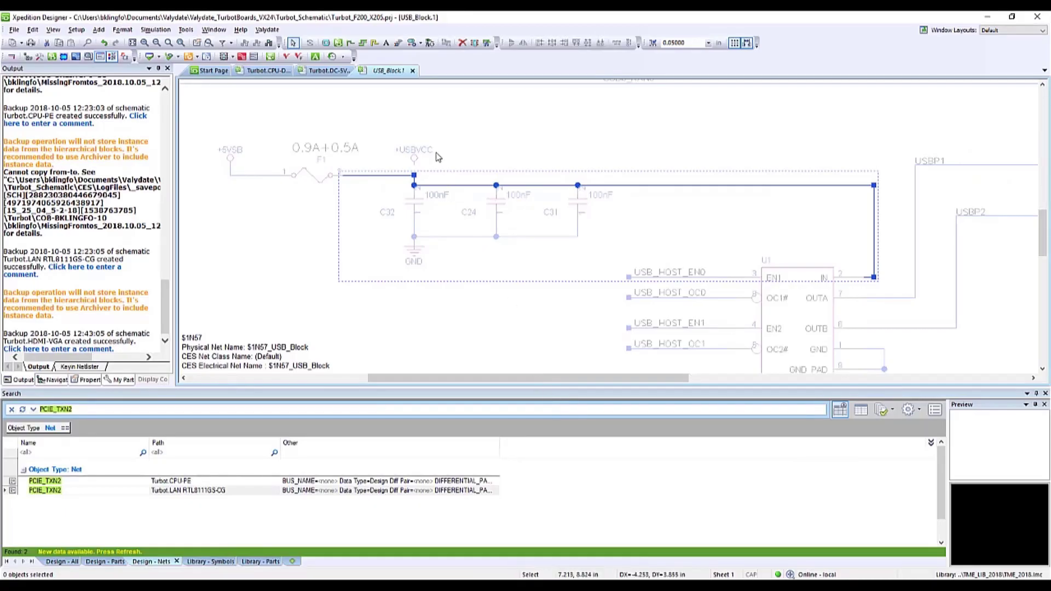
# Draw a net segment connecting the +USBVCC power symbol to the wire between fuse F1 and capacitor C32.
pyautogui.scroll(2, 408, 176)
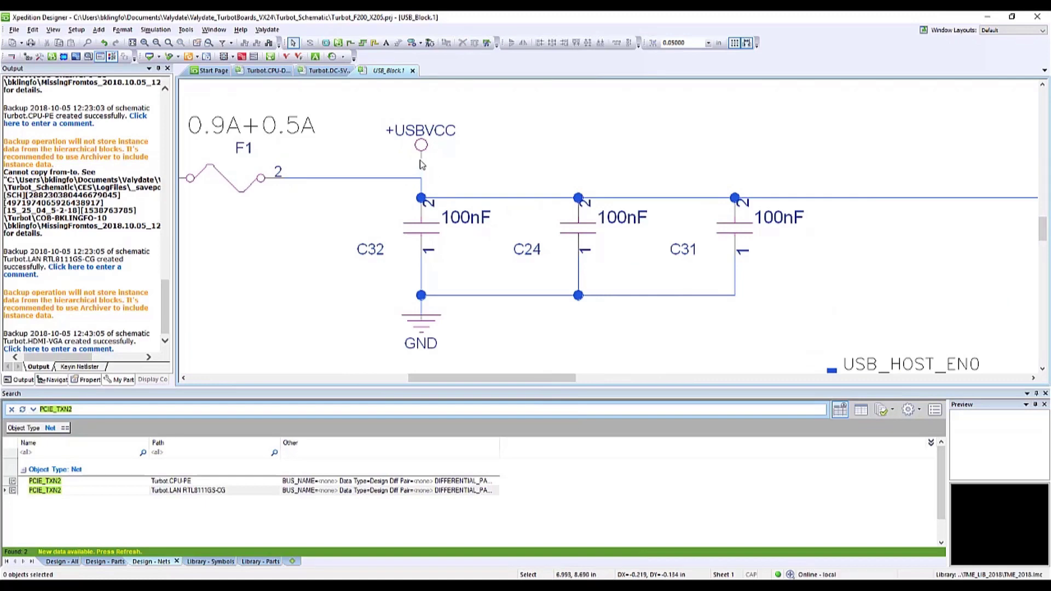
pyautogui.moveTo(421, 164); pyautogui.dragTo(440, 175, button='middle')
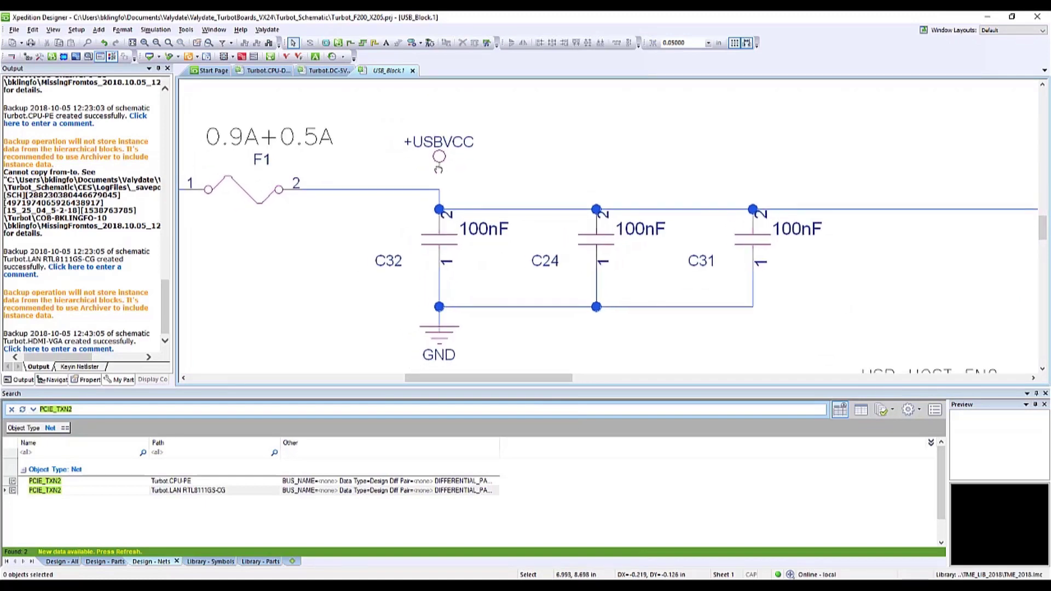
pyautogui.press('n')
pyautogui.click(440, 175)
pyautogui.click(440, 190)
pyautogui.press('Escape')
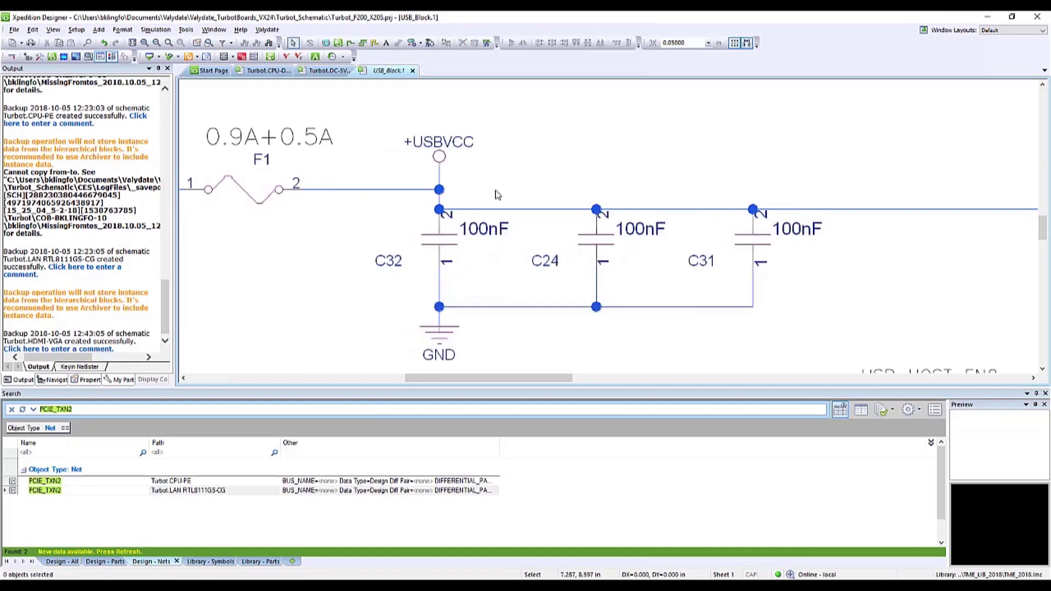